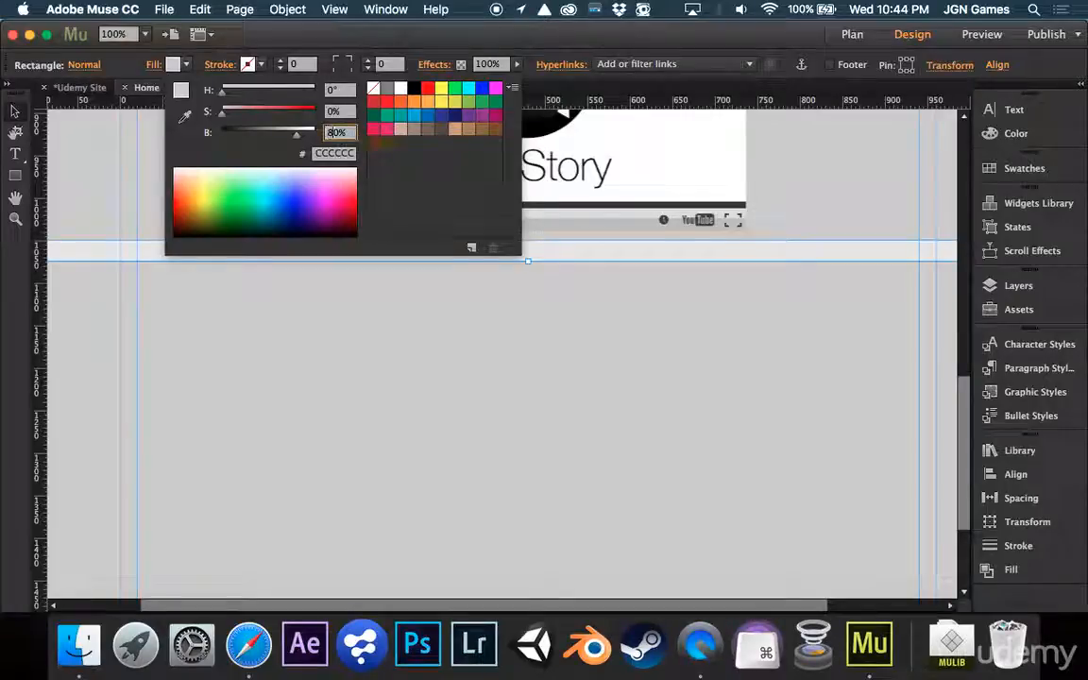
Apply a darker grey fill to the rectangle below the Our Story video section and compare it with the sections above.
{"action": "key", "text": "Return"}
{"action": "left_click", "coordinate": [855, 184]}
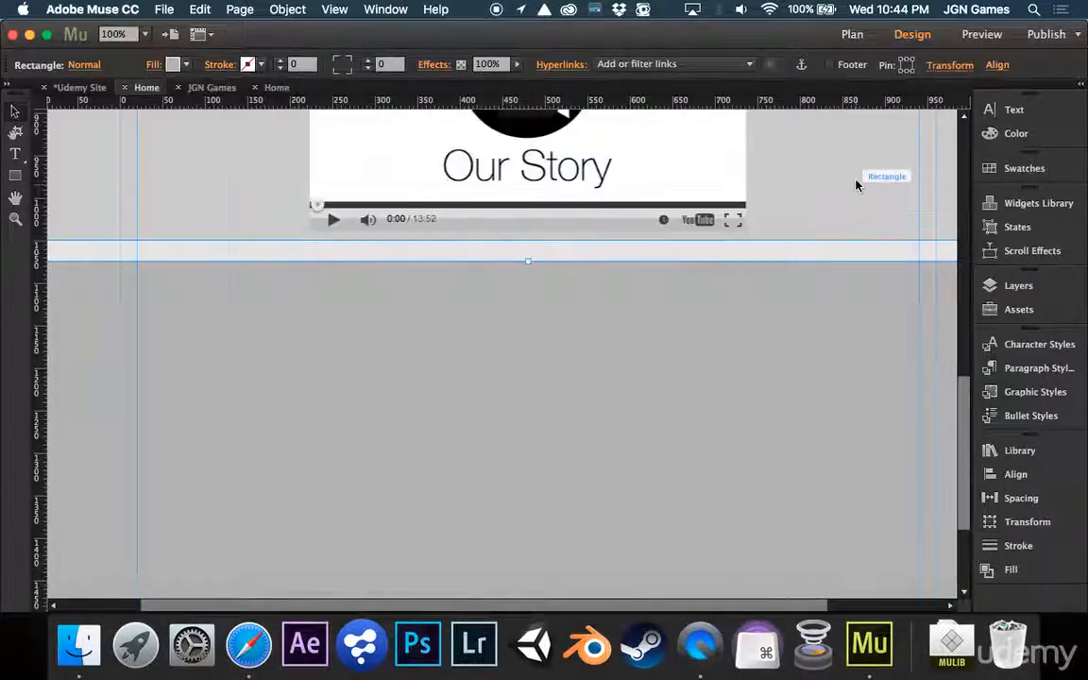
{"action": "scroll", "coordinate": [856, 183], "scroll_direction": "up", "scroll_amount": 10}
{"action": "scroll", "coordinate": [856, 184], "scroll_direction": "down", "scroll_amount": 8}
{"action": "scroll", "coordinate": [856, 183], "scroll_direction": "up", "scroll_amount": 3}
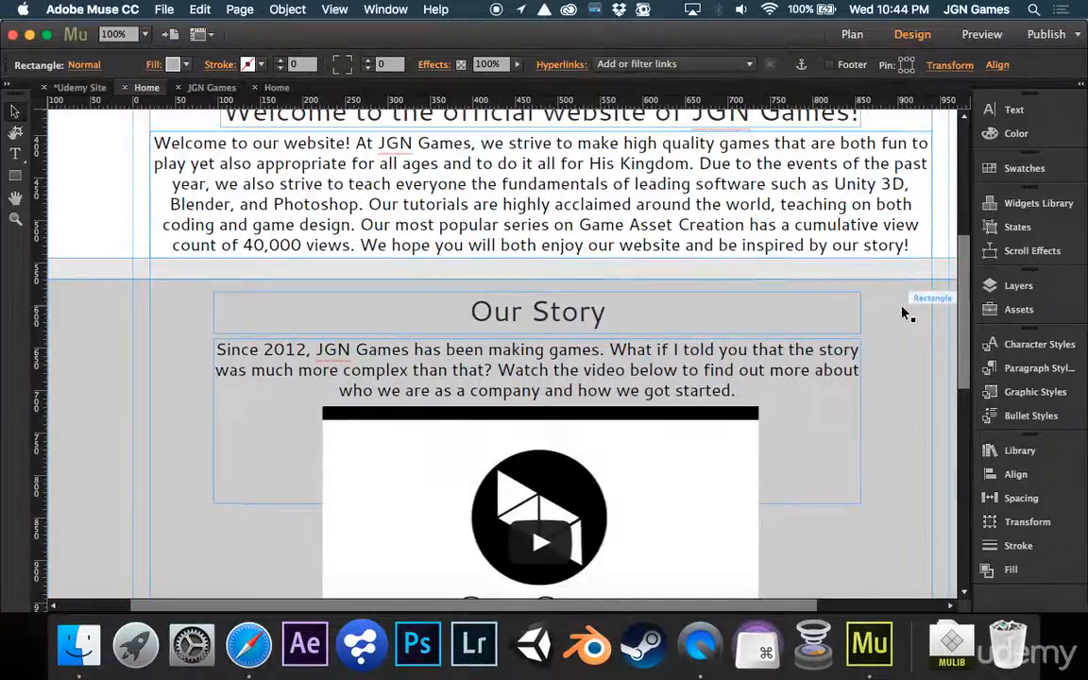
{"action": "scroll", "coordinate": [942, 226], "scroll_direction": "down", "scroll_amount": 4}
{"action": "scroll", "coordinate": [942, 227], "scroll_direction": "down", "scroll_amount": 8}
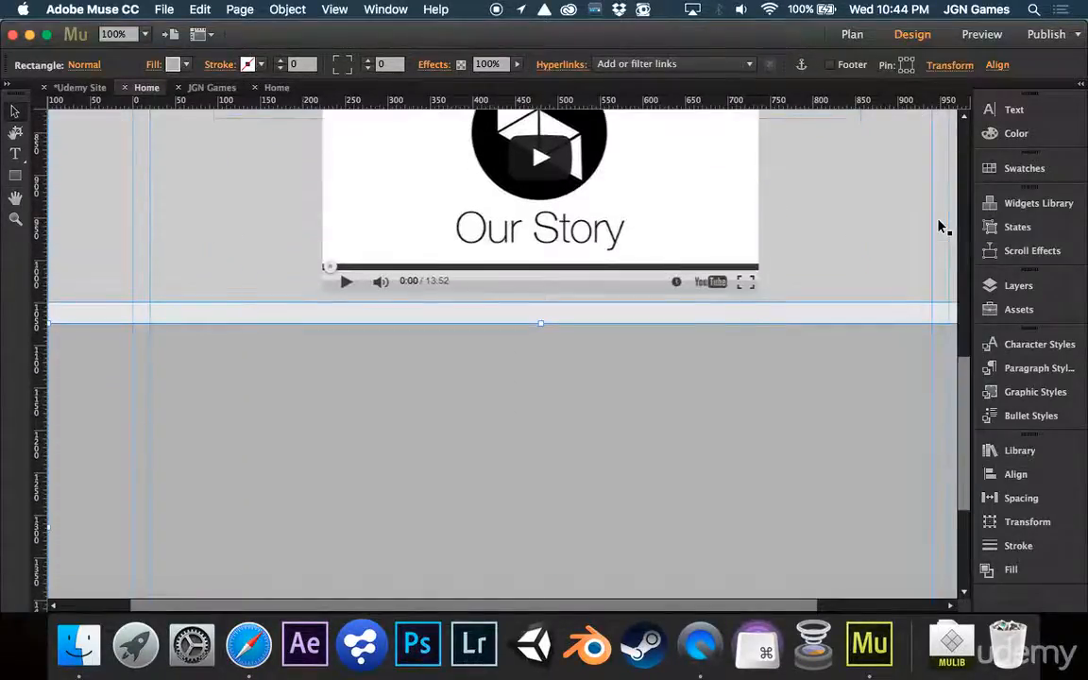
{"action": "scroll", "coordinate": [942, 227], "scroll_direction": "up", "scroll_amount": 8}
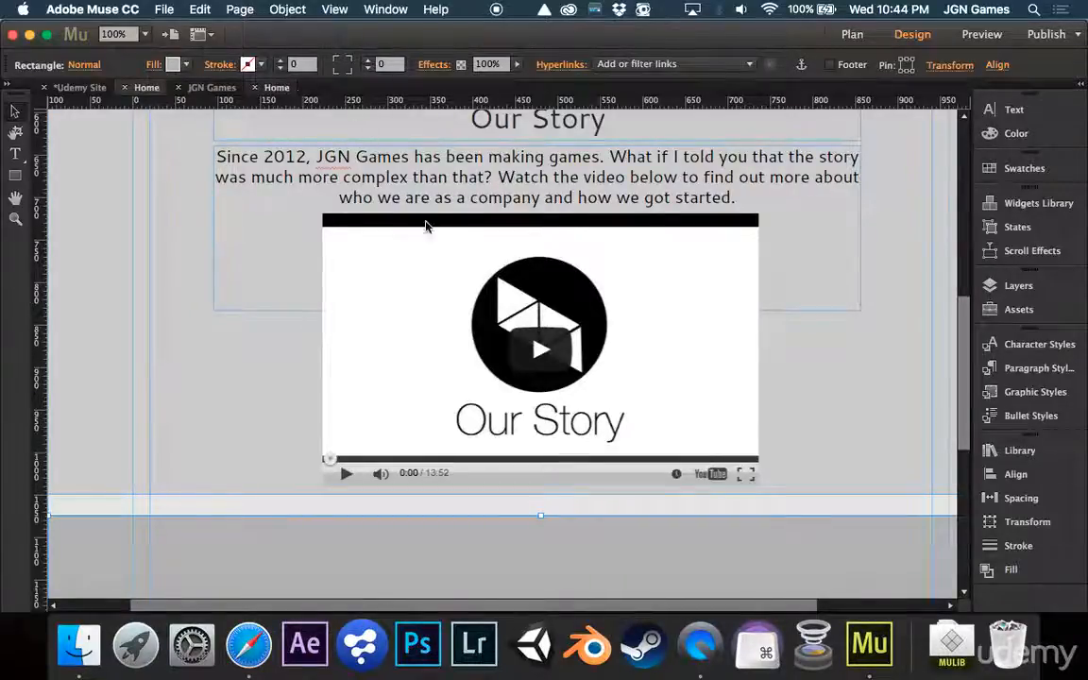
Copy the Contact us heading and paragraph text frames from the other open Home page.
{"action": "left_click", "coordinate": [278, 88]}
{"action": "scroll", "coordinate": [472, 357], "scroll_direction": "down", "scroll_amount": 15}
{"action": "scroll", "coordinate": [472, 357], "scroll_direction": "down", "scroll_amount": 10}
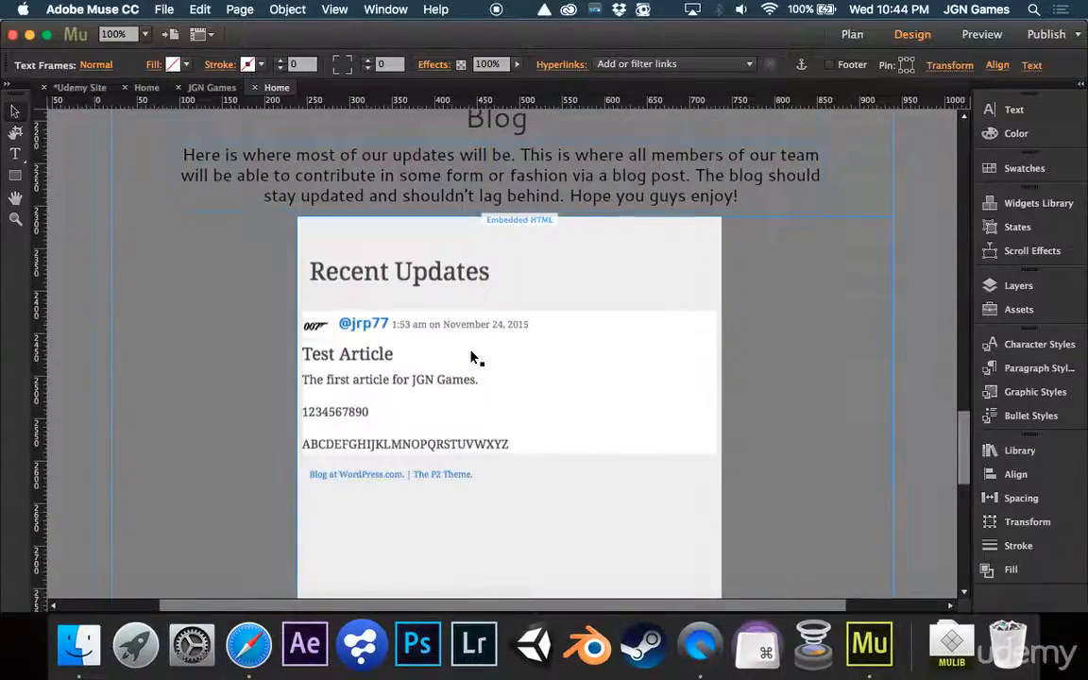
{"action": "left_click", "coordinate": [497, 168]}
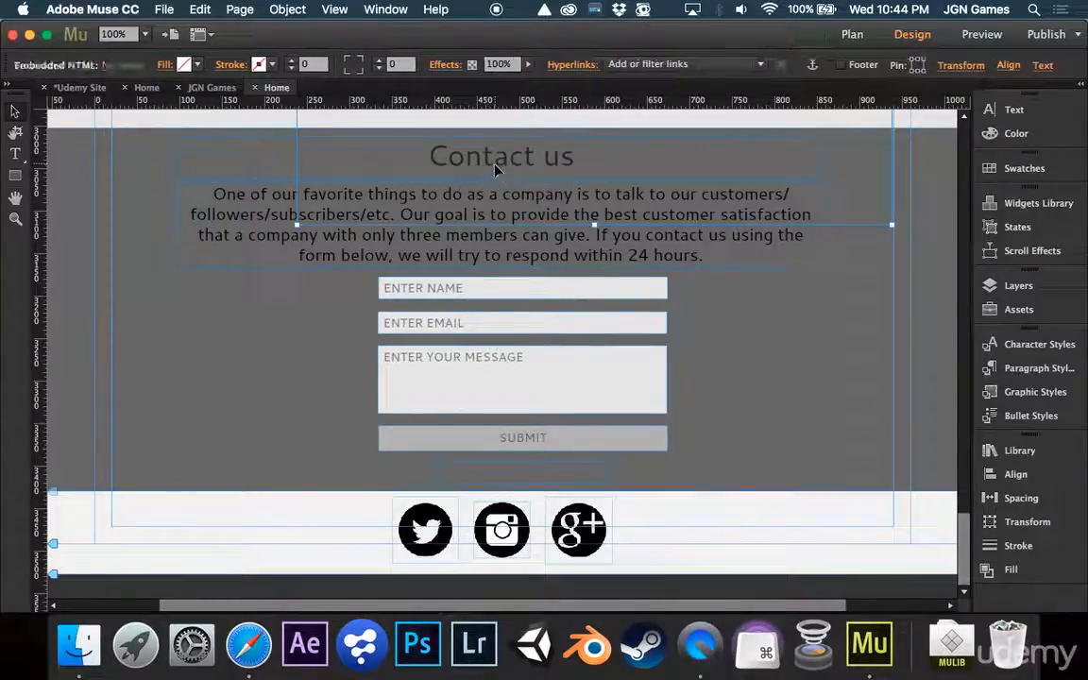
{"action": "left_click", "coordinate": [284, 174]}
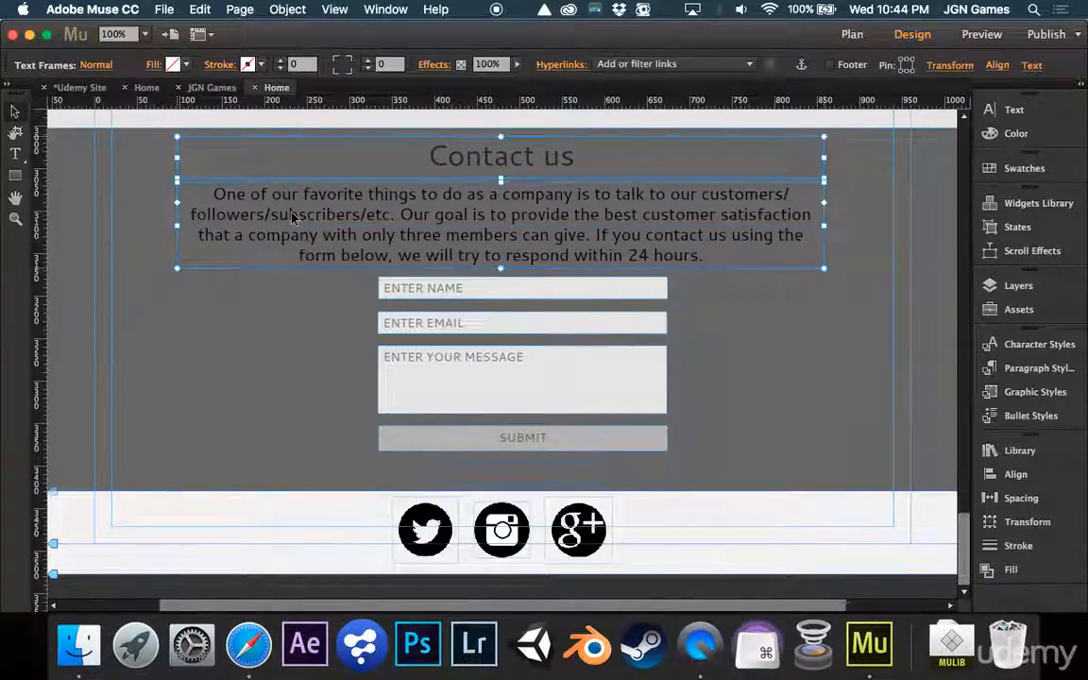
Paste the Contact us heading and paragraph into the new Home page, centred near the upper edge of the empty grey rectangle.
{"action": "left_click", "coordinate": [146, 88]}
{"action": "scroll", "coordinate": [508, 316], "scroll_direction": "down", "scroll_amount": 2}
{"action": "scroll", "coordinate": [508, 316], "scroll_direction": "down", "scroll_amount": 5}
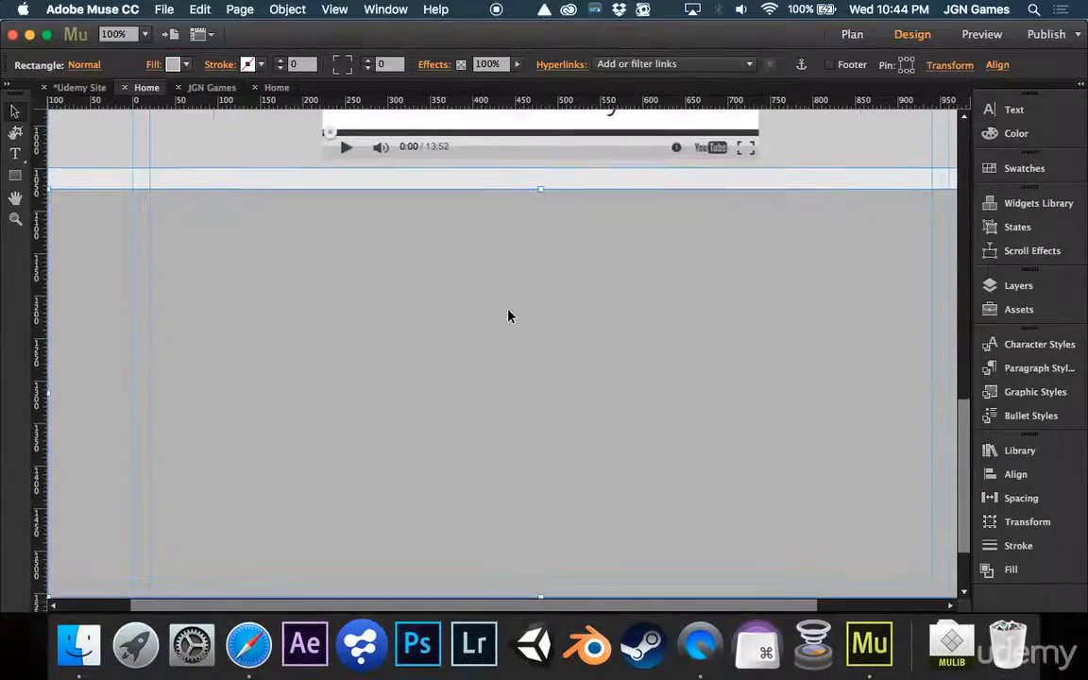
{"action": "key", "text": "cmd+v"}
{"action": "left_click_drag", "start_coordinate": [529, 367], "coordinate": [570, 278]}
Add a Simple Contact form widget to the page below the Contact us paragraph.
{"action": "scroll", "coordinate": [570, 277], "scroll_direction": "down", "scroll_amount": 3}
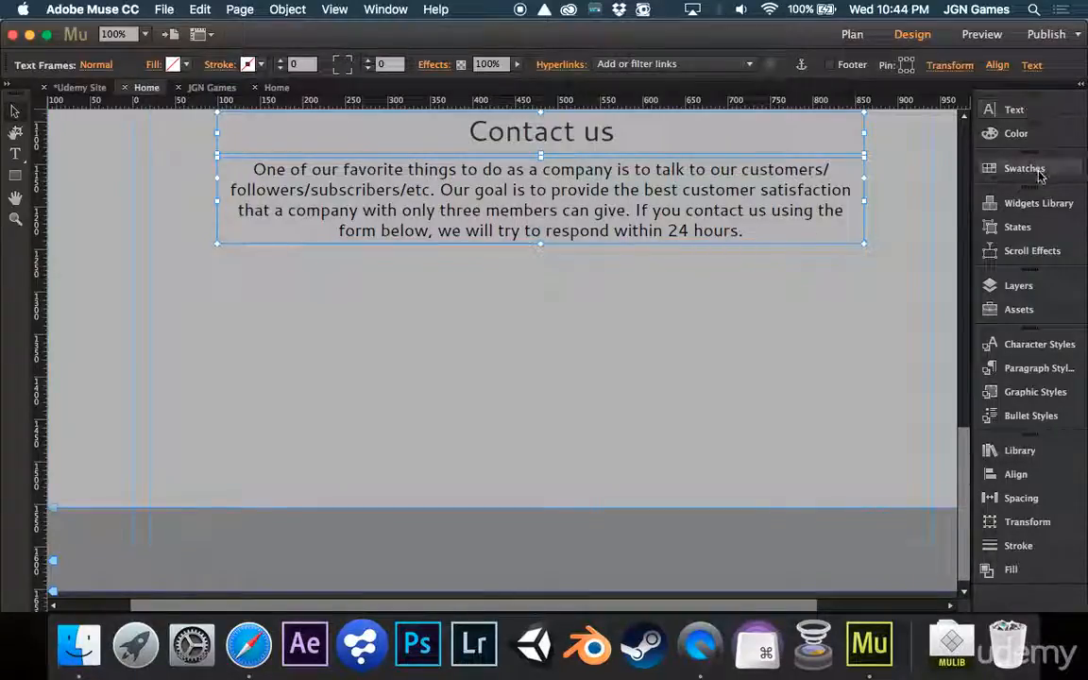
{"action": "left_click", "coordinate": [1036, 202]}
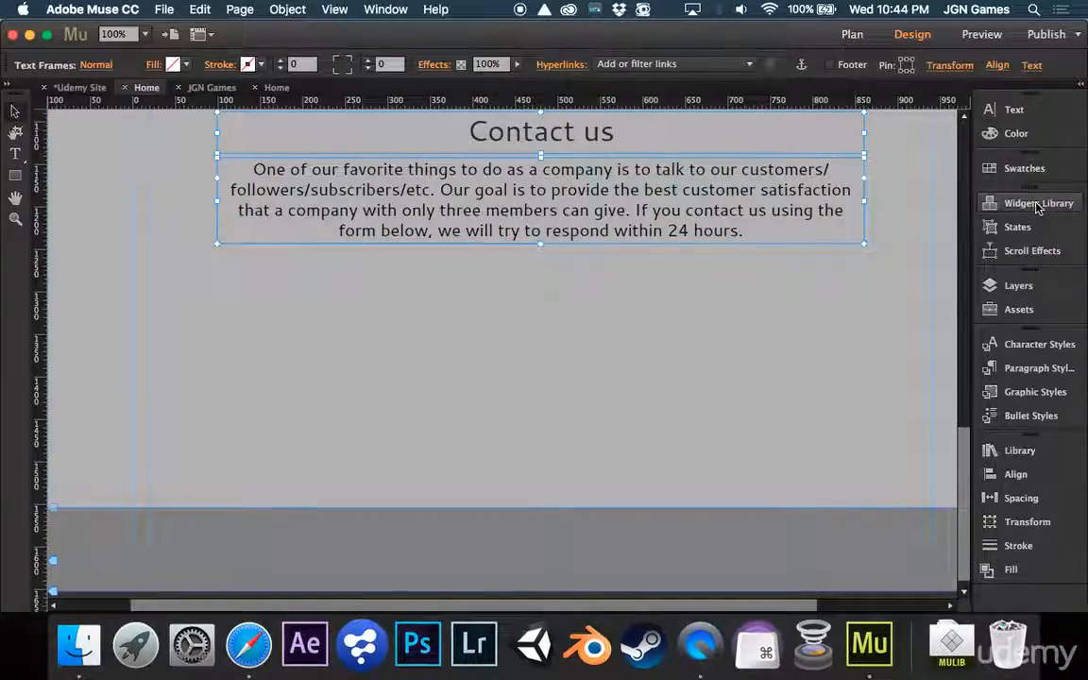
{"action": "left_click", "coordinate": [1038, 205]}
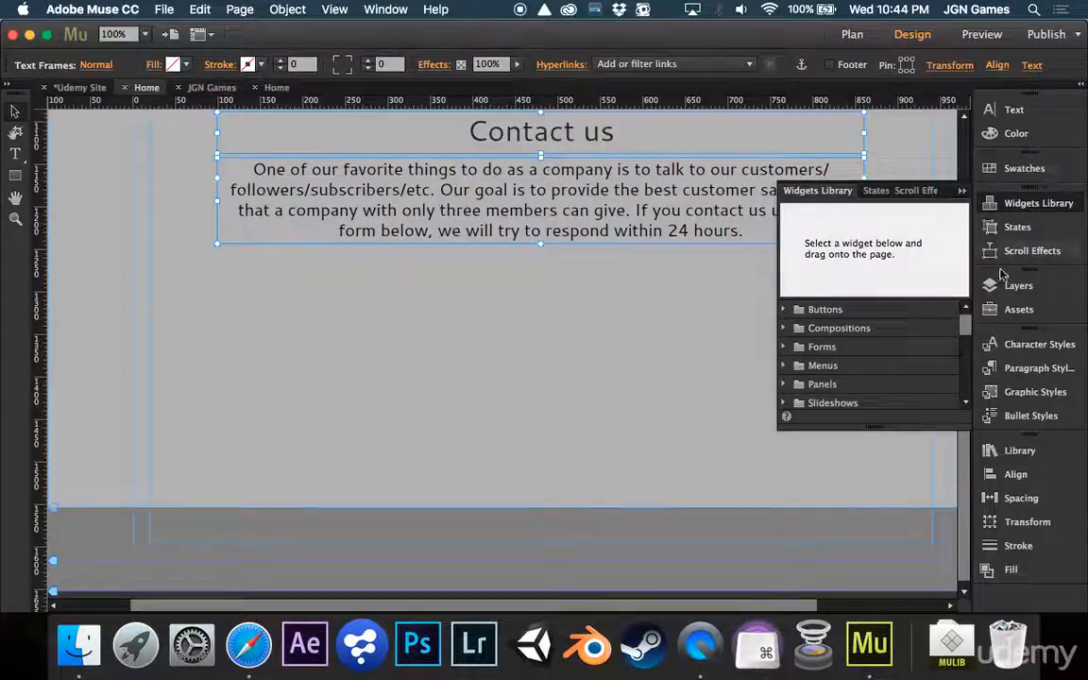
{"action": "left_click", "coordinate": [783, 347]}
{"action": "left_click", "coordinate": [853, 384]}
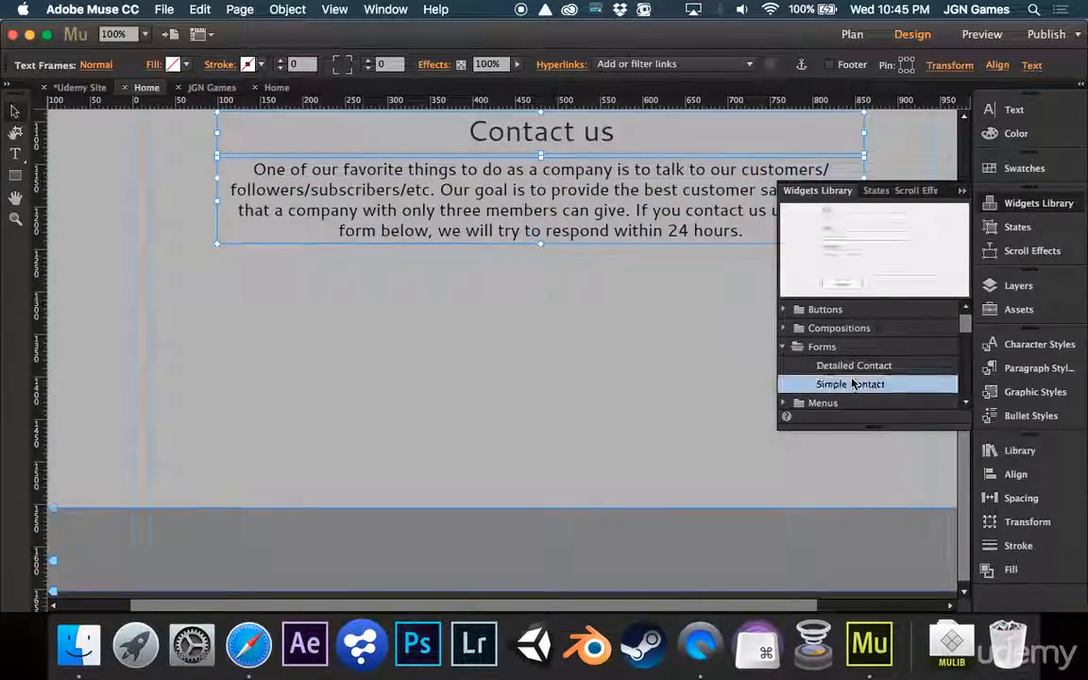
{"action": "left_click_drag", "start_coordinate": [853, 388], "coordinate": [496, 352]}
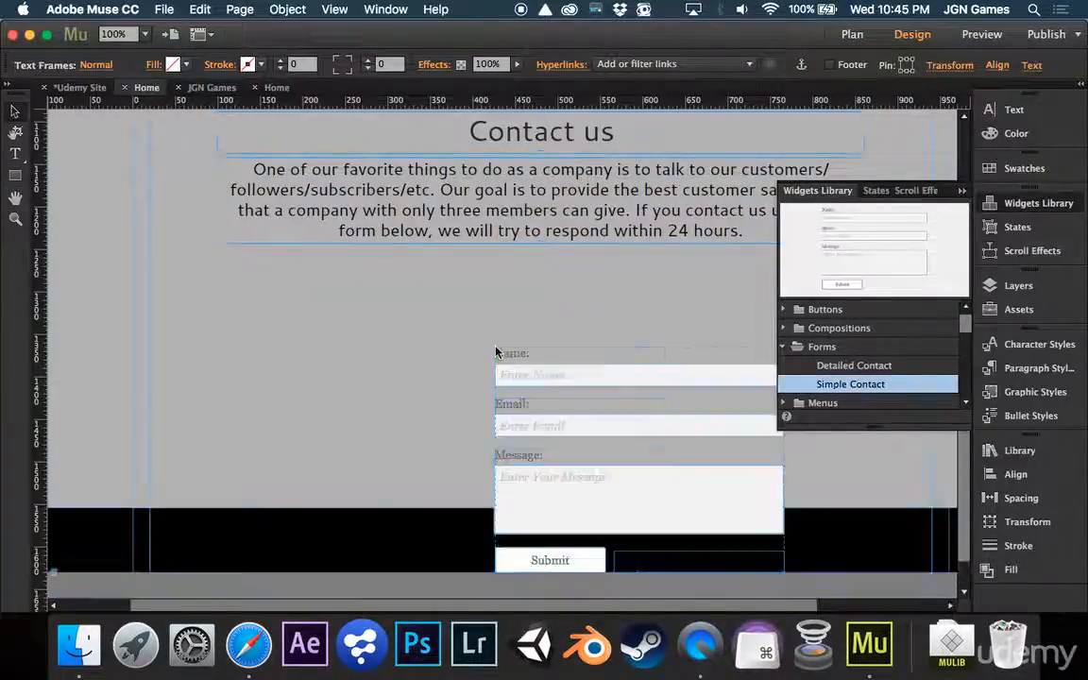
Move the grey rectangle up about 20 px and centre the contact form under the paragraph at X 310, Y 1254.
{"action": "left_click", "coordinate": [629, 454]}
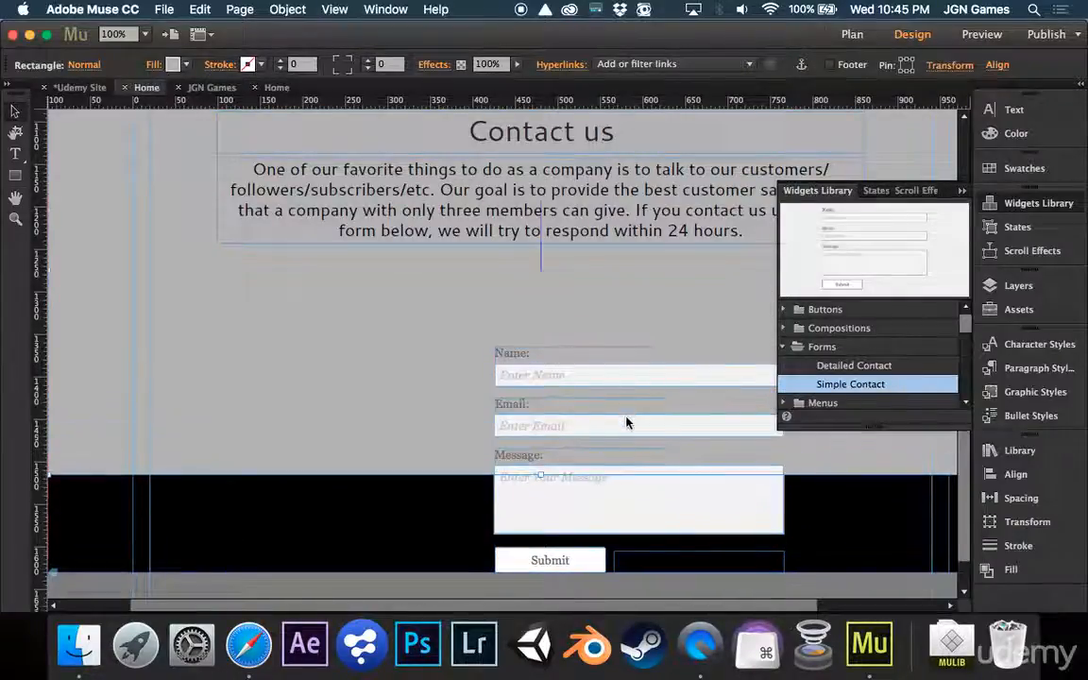
{"action": "left_click", "coordinate": [1034, 204]}
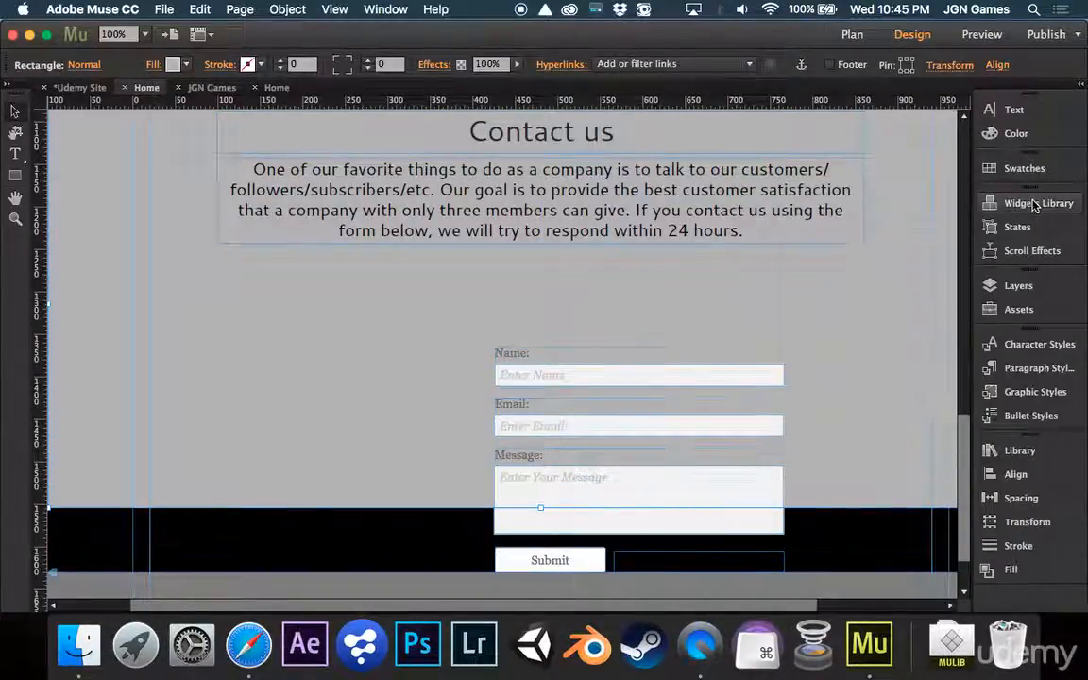
{"action": "left_click_drag", "start_coordinate": [699, 447], "coordinate": [692, 427]}
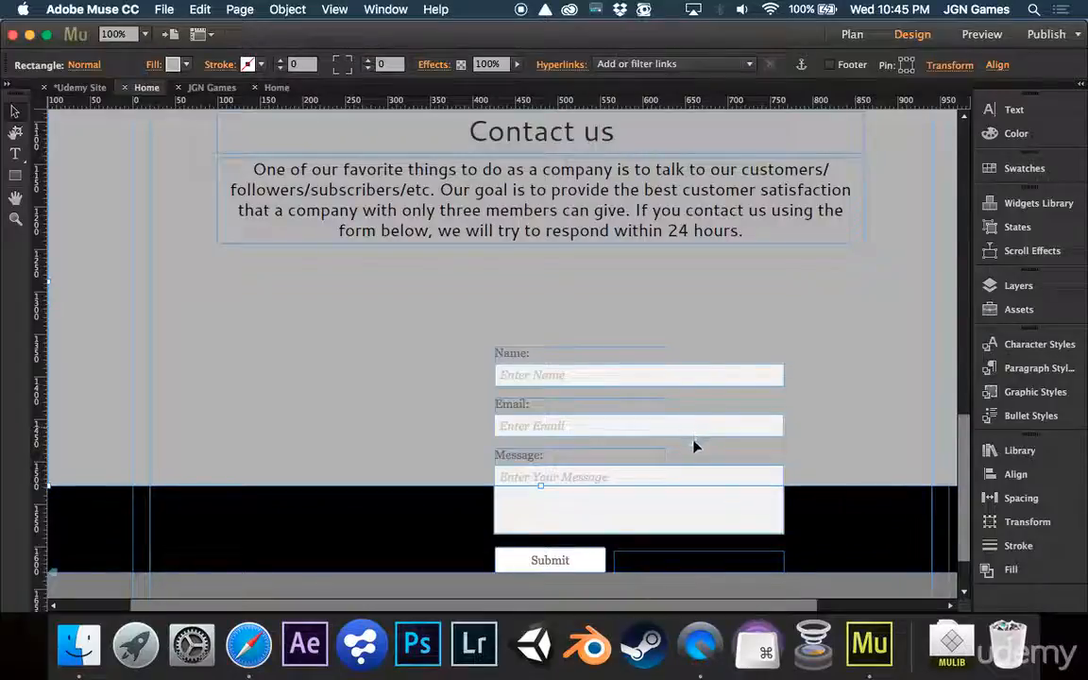
{"action": "left_click_drag", "start_coordinate": [704, 495], "coordinate": [609, 399]}
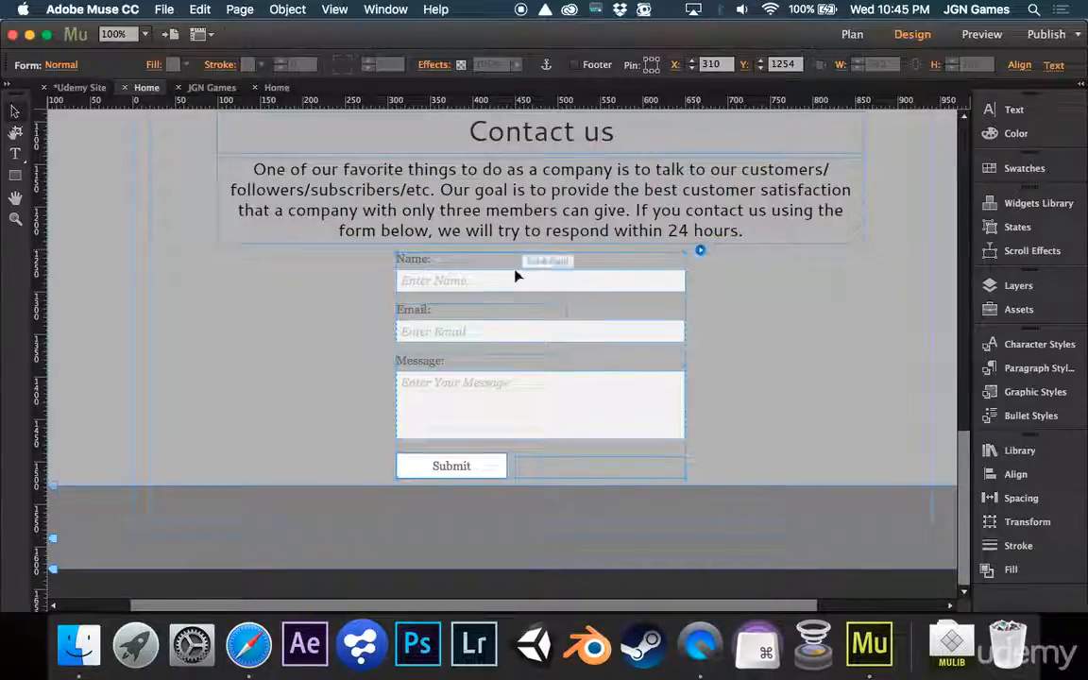
Open the contact form's options and set the form name to Contact Us.
{"action": "left_click", "coordinate": [699, 252]}
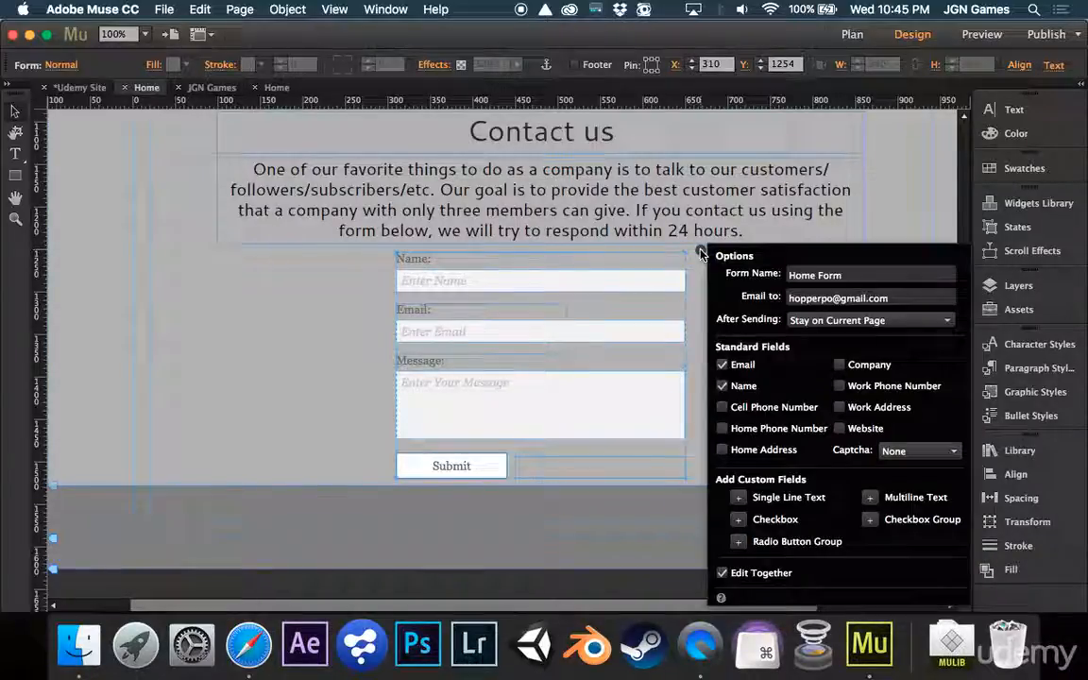
{"action": "left_click", "coordinate": [862, 275]}
{"action": "key", "text": "BackSpace"}
{"action": "key", "text": "BackSpace"}
{"action": "key", "text": "BackSpace"}
{"action": "key", "text": "BackSpace"}
{"action": "key", "text": "BackSpace"}
{"action": "key", "text": "BackSpace"}
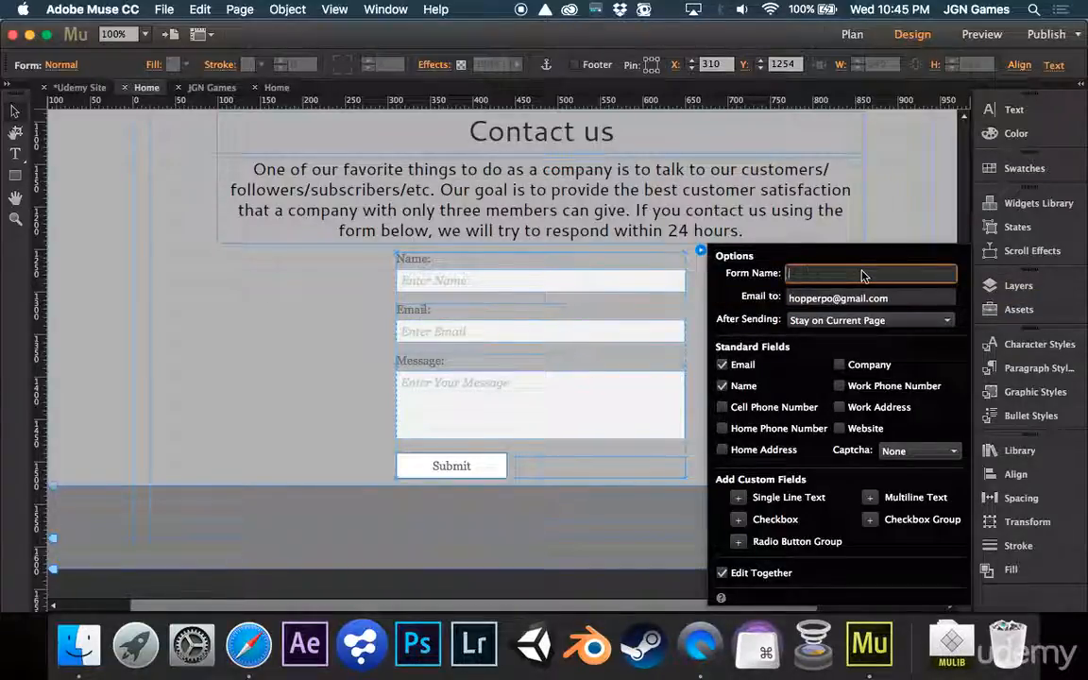
{"action": "type", "text": "Contact Us"}
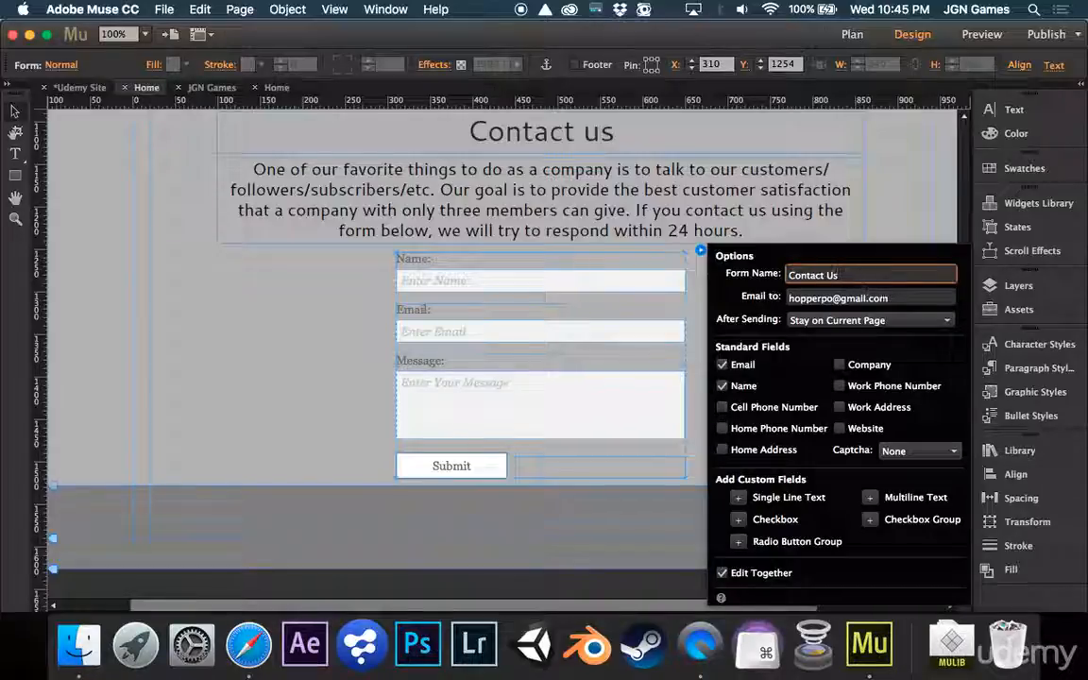
{"action": "key", "text": "Tab"}
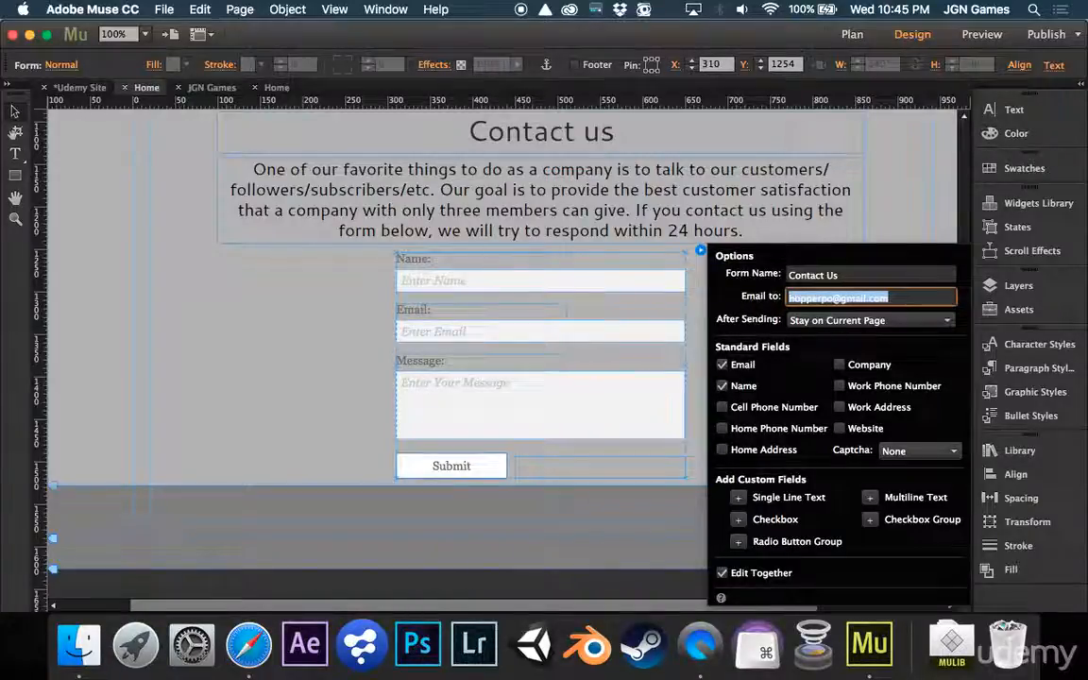
Examine the form's recipient email setting and the choices for what happens after sending.
{"action": "left_click", "coordinate": [912, 299]}
{"action": "left_click_drag", "start_coordinate": [913, 298], "coordinate": [744, 301]}
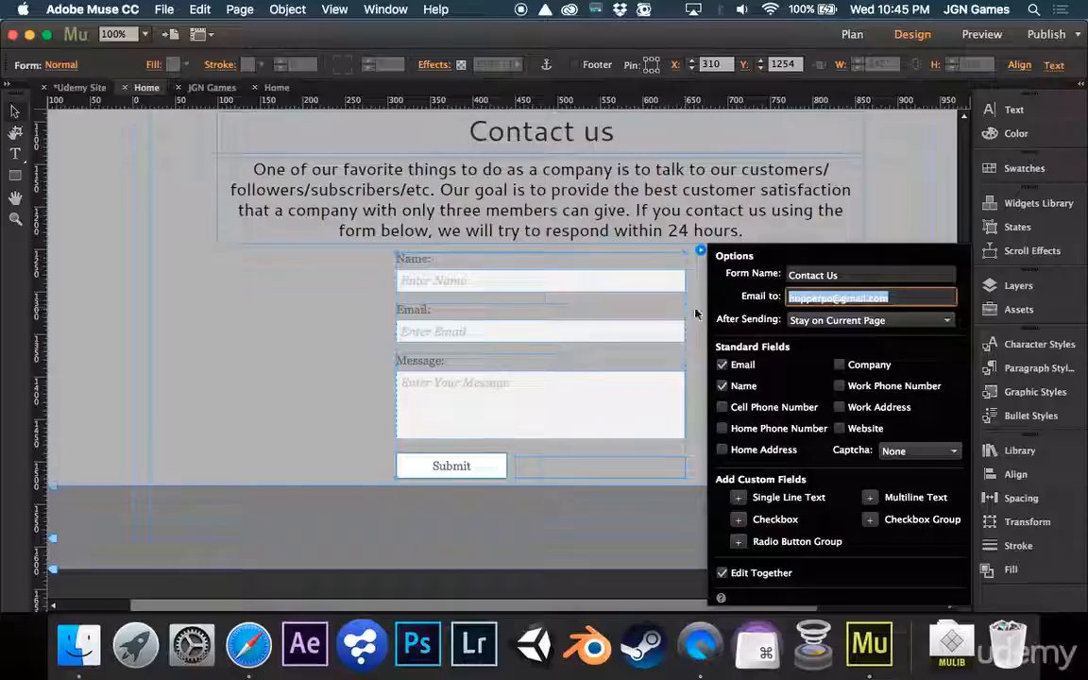
{"action": "left_click", "coordinate": [811, 323]}
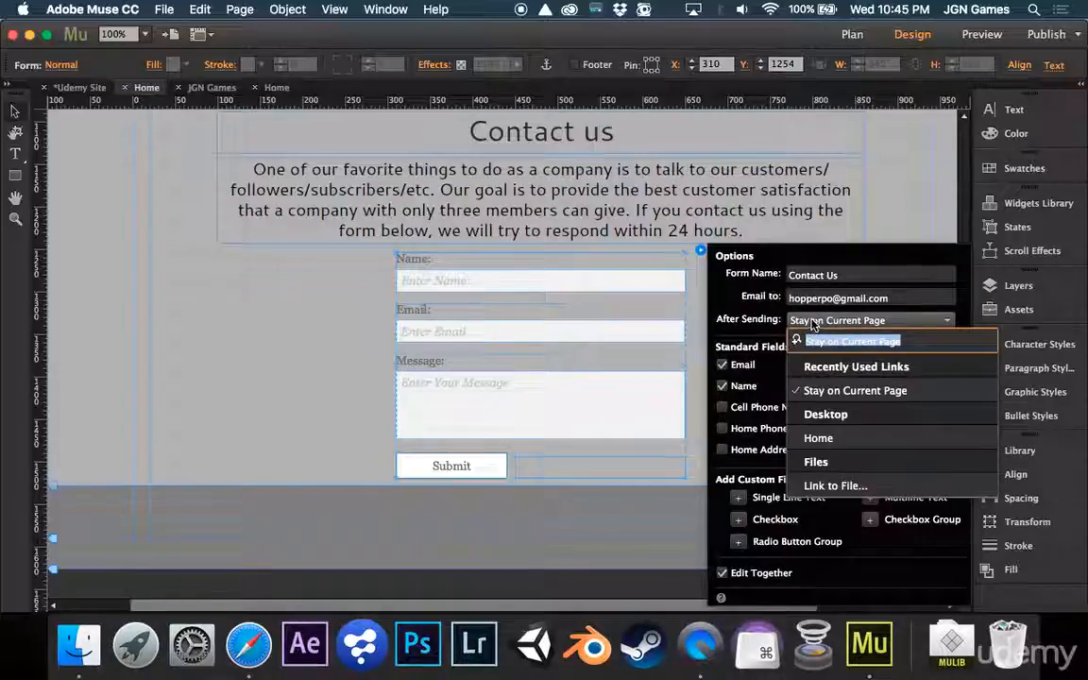
{"action": "left_click", "coordinate": [813, 319]}
{"action": "left_click", "coordinate": [813, 319]}
{"action": "left_click", "coordinate": [734, 329]}
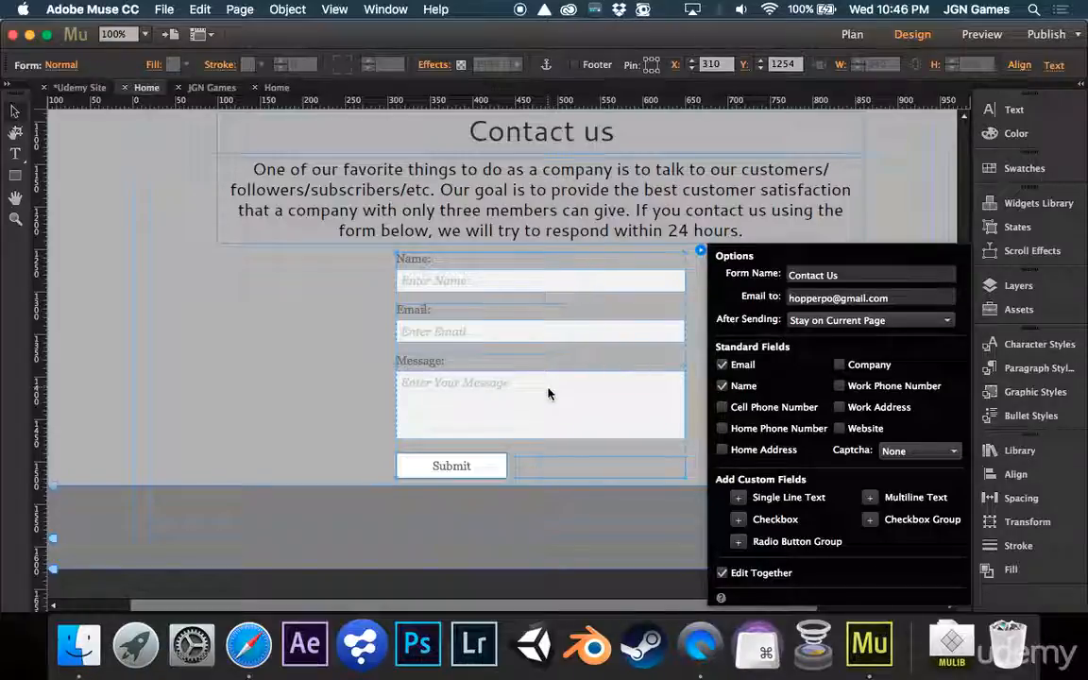
Try adding a reCAPTCHA image verification field to the contact form.
{"action": "left_click", "coordinate": [895, 452]}
{"action": "left_click", "coordinate": [908, 486]}
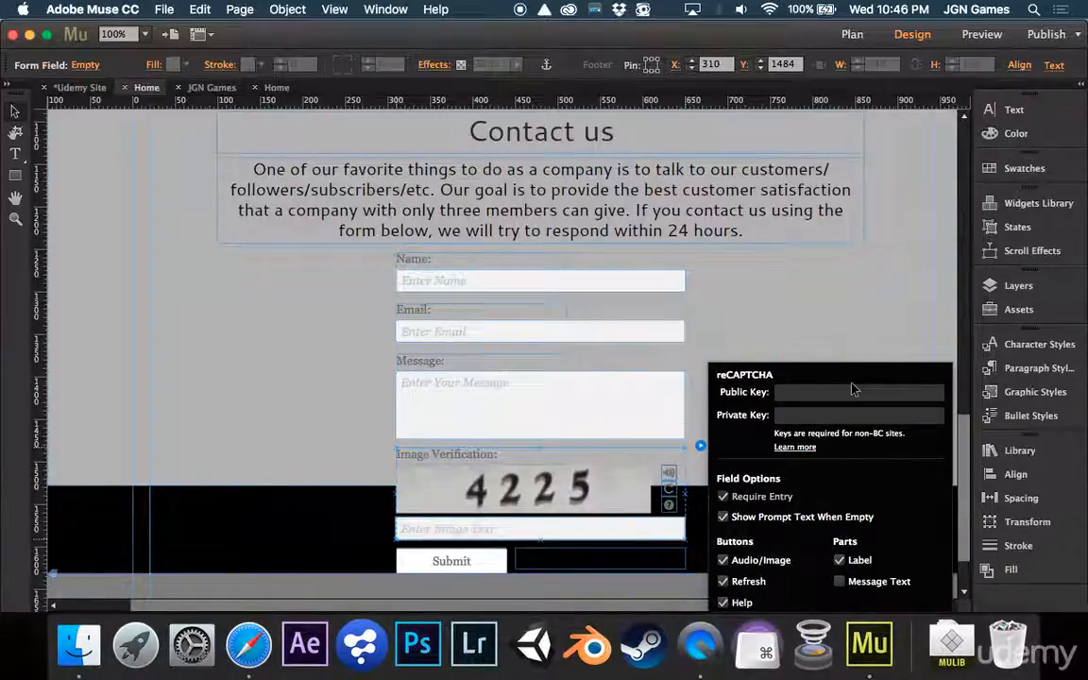
{"action": "left_click", "coordinate": [710, 445]}
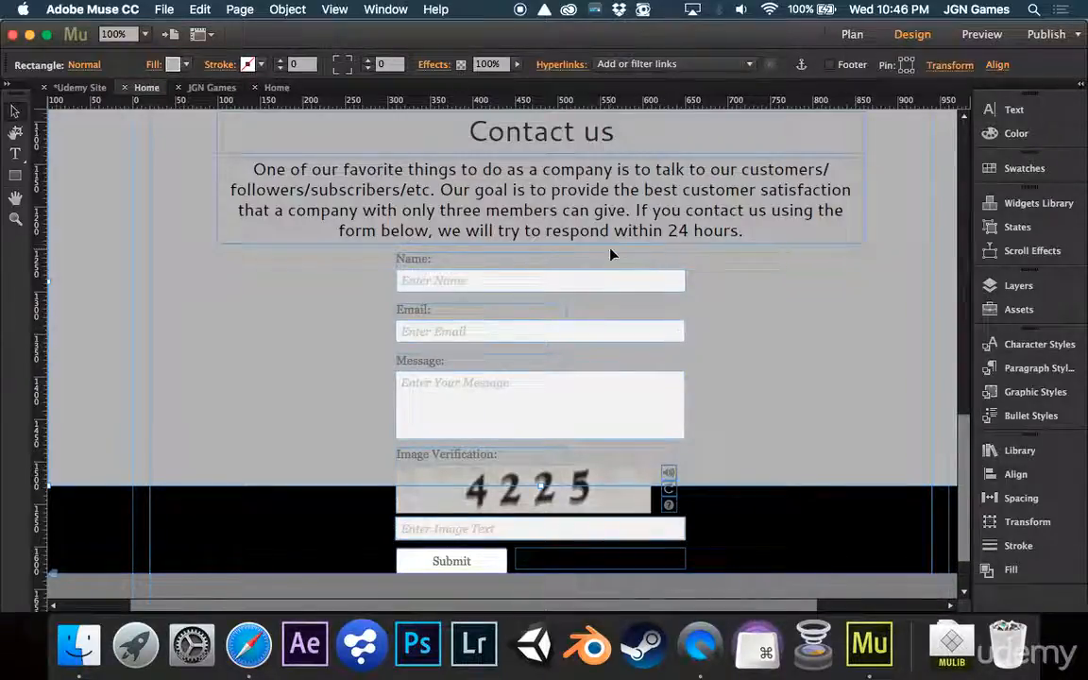
{"action": "left_click", "coordinate": [685, 255]}
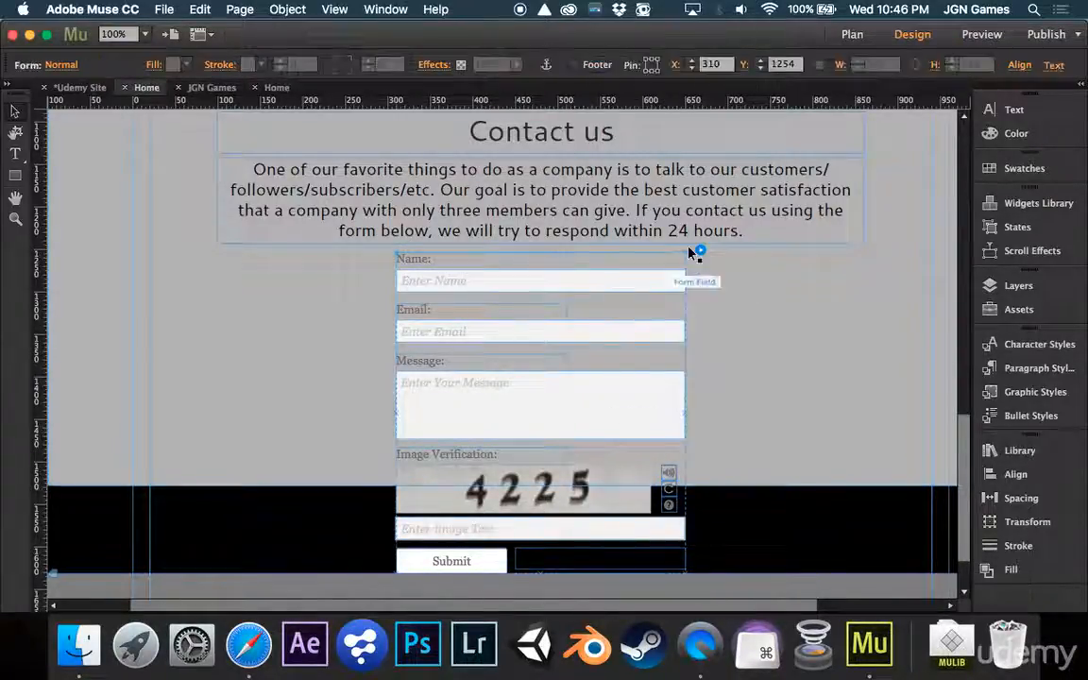
Set the form's Captcha option back to None, and undo the captcha changes to restore the form's layout.
{"action": "left_click", "coordinate": [700, 251]}
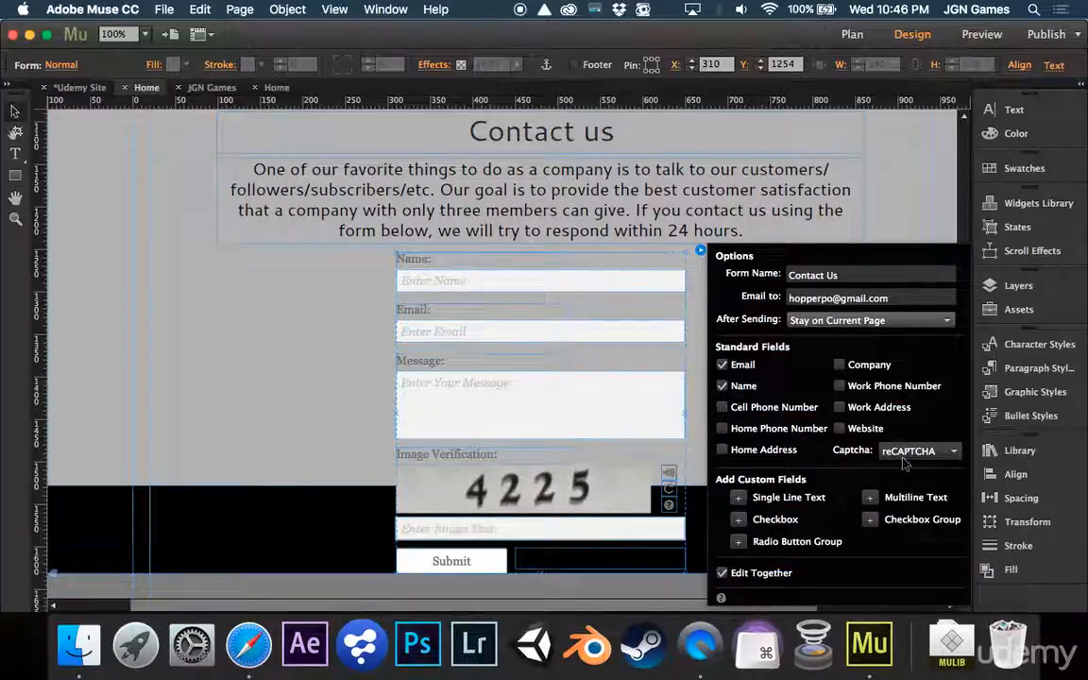
{"action": "left_click", "coordinate": [909, 452]}
{"action": "left_click", "coordinate": [897, 470]}
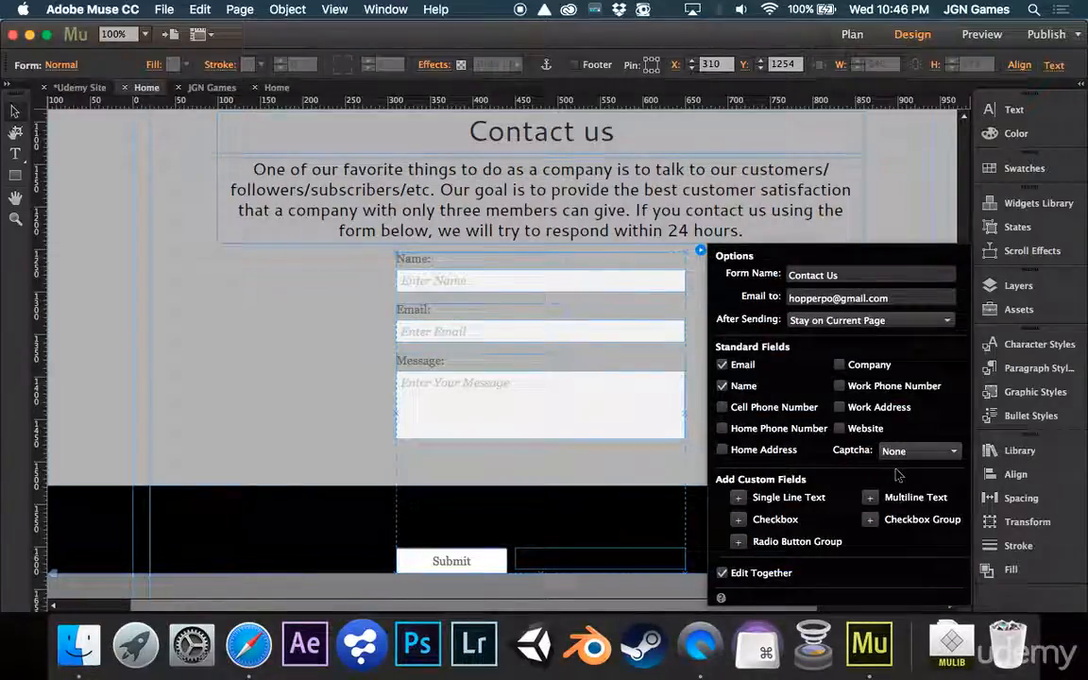
{"action": "left_click", "coordinate": [905, 452]}
{"action": "left_click", "coordinate": [904, 454]}
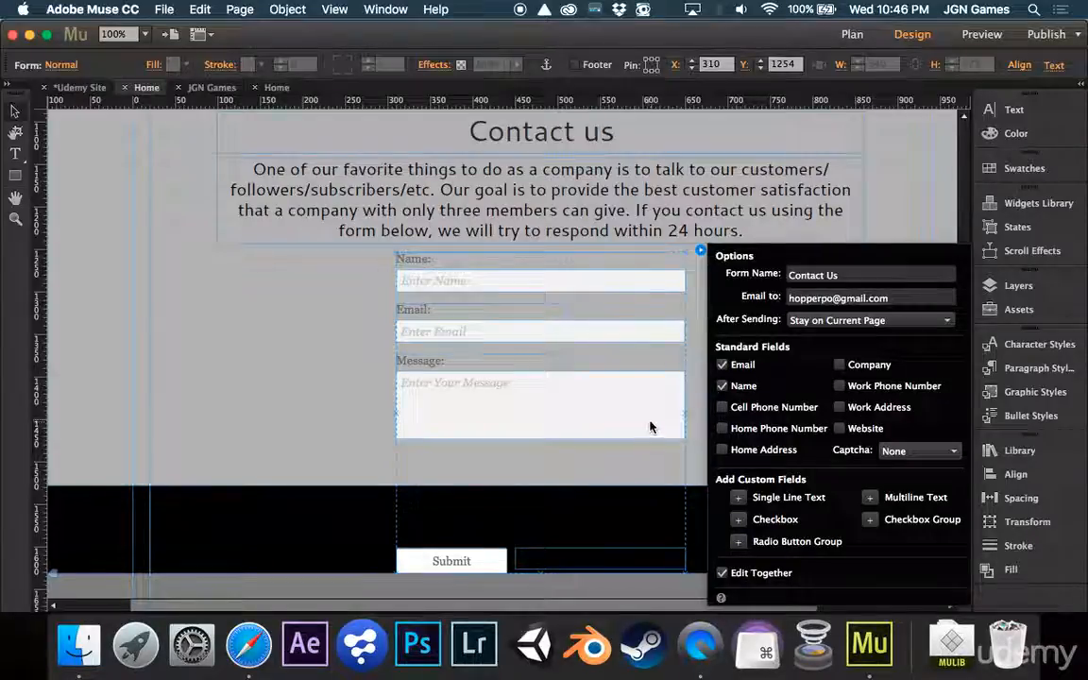
{"action": "left_click", "coordinate": [700, 250]}
{"action": "key", "text": "super+z"}
{"action": "key", "text": "super+z"}
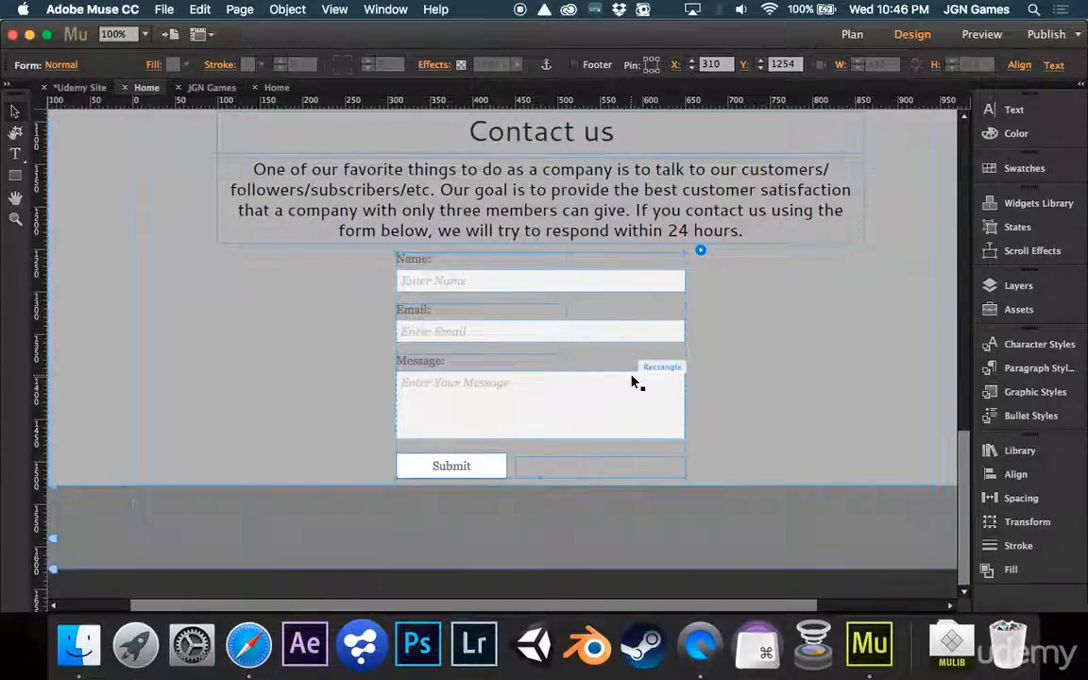
Move the form's submission message below the Submit button and widen the button to 340 px, matching the input fields.
{"action": "left_click", "coordinate": [598, 470]}
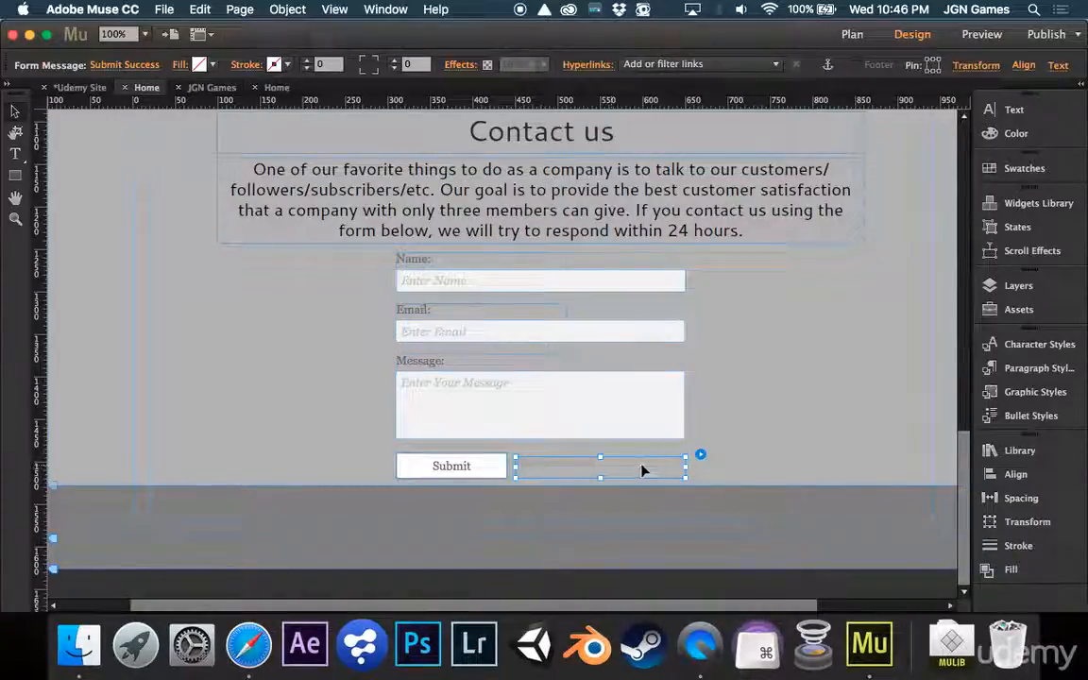
{"action": "left_click_drag", "start_coordinate": [643, 469], "coordinate": [590, 508]}
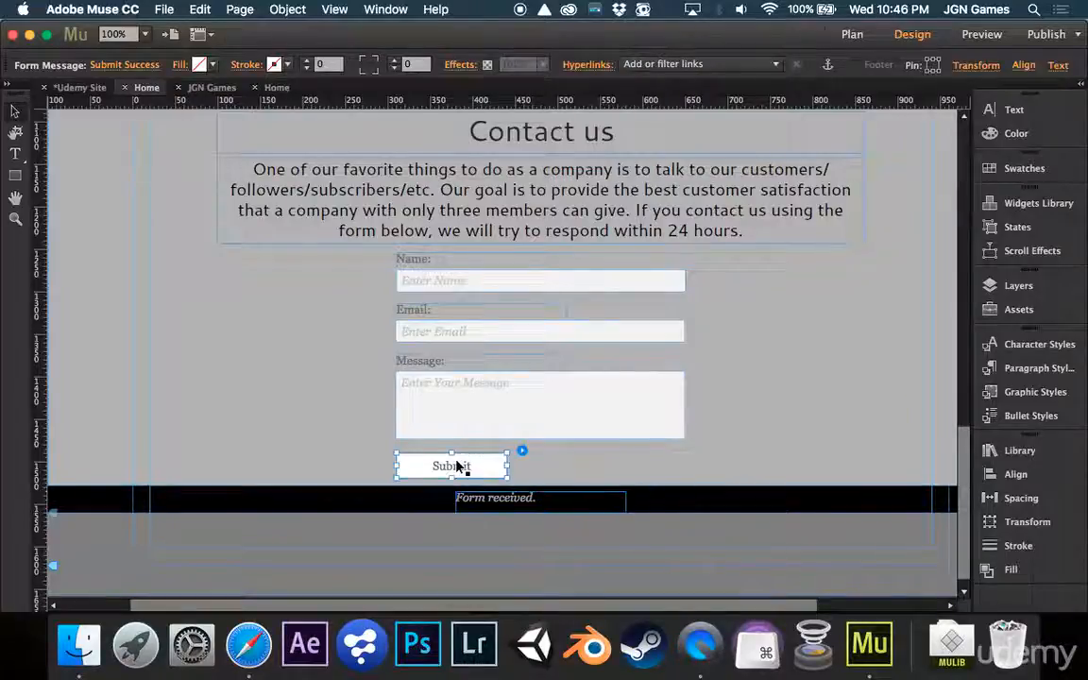
{"action": "left_click", "coordinate": [498, 462]}
{"action": "left_click_drag", "start_coordinate": [508, 466], "coordinate": [686, 463]}
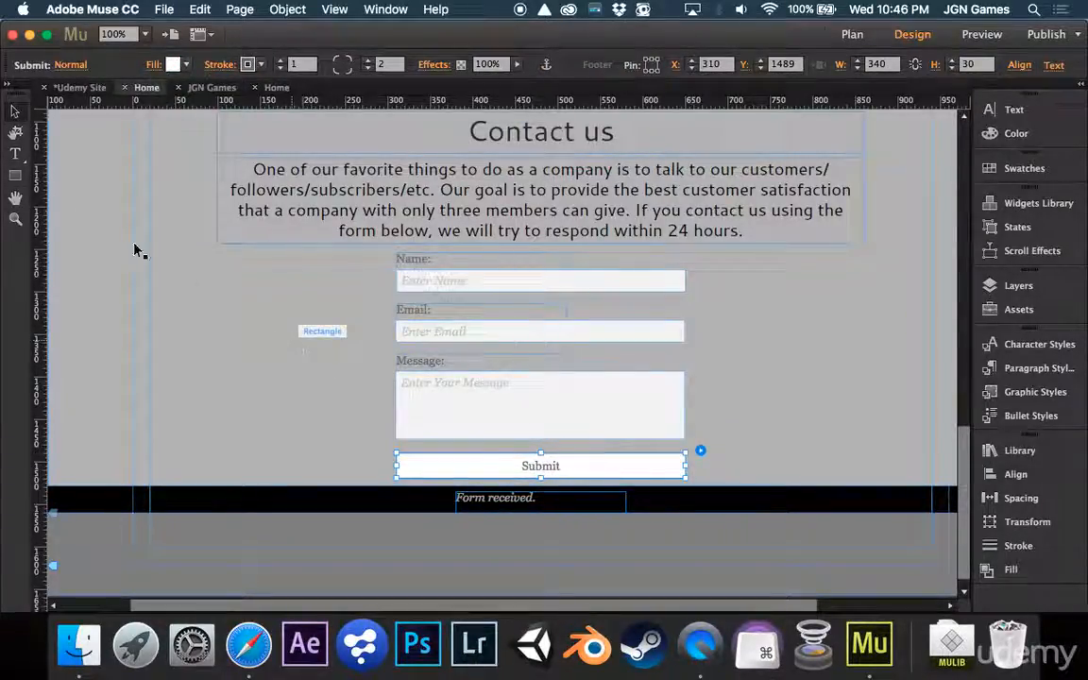
Select the placeholder text in the form's Message field and turn off its italic style.
{"action": "left_click", "coordinate": [14, 155]}
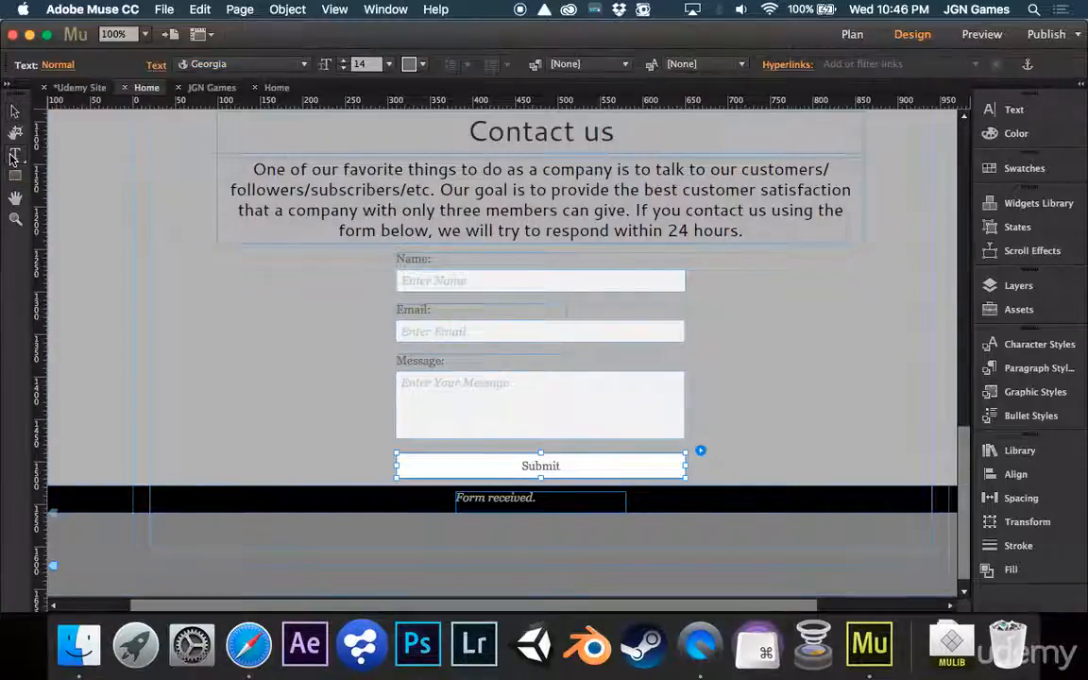
{"action": "left_click", "coordinate": [477, 383]}
{"action": "triple_click", "coordinate": [475, 383]}
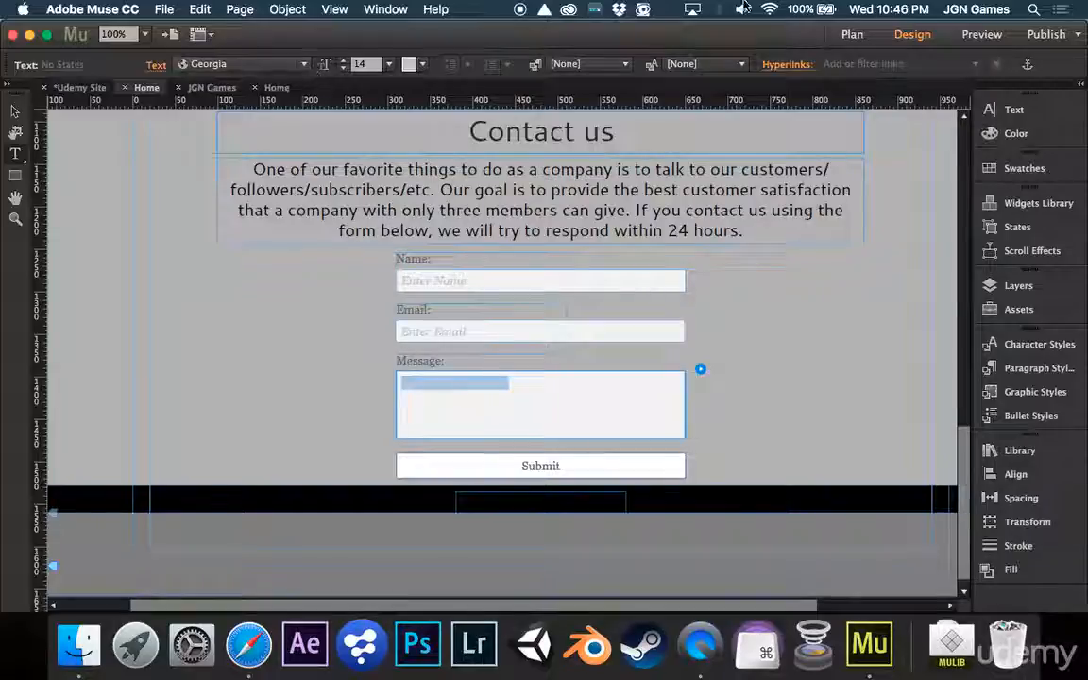
{"action": "left_click", "coordinate": [1028, 112]}
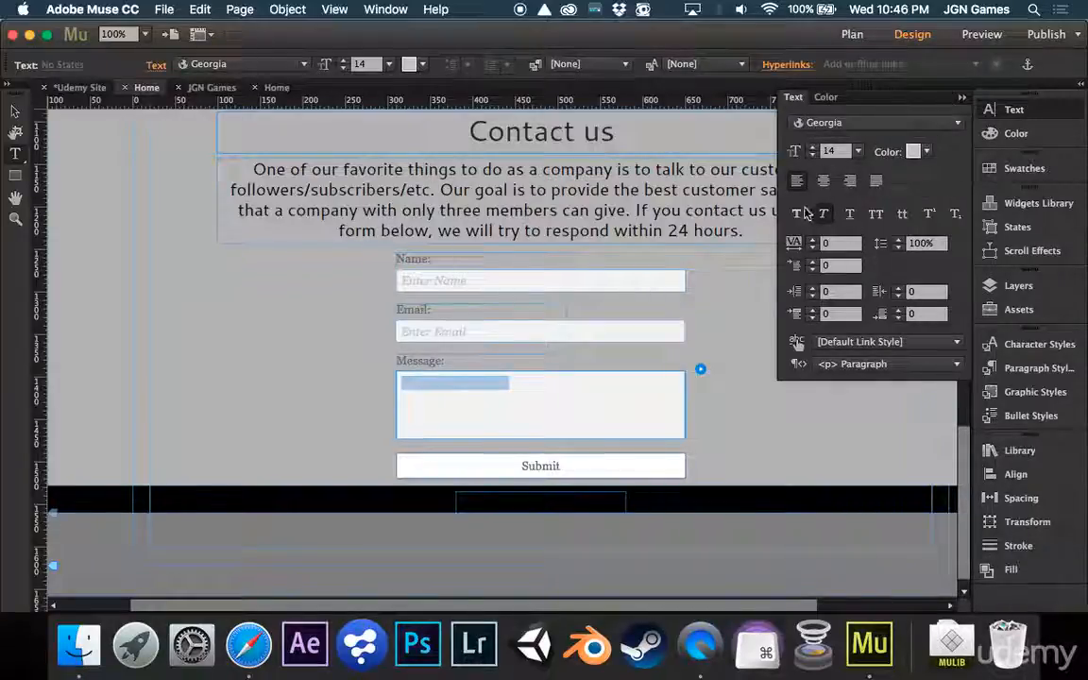
{"action": "left_click", "coordinate": [1039, 117]}
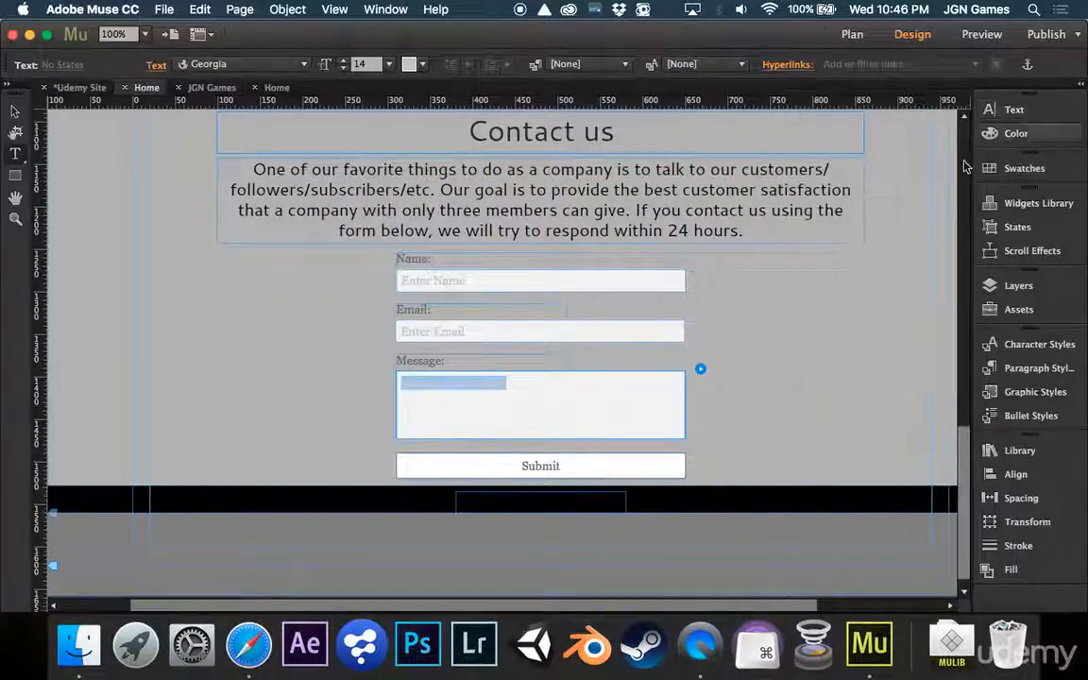
Try bold and all caps on the selected placeholder text, and set it to all lowercase.
{"action": "left_click", "coordinate": [1012, 111]}
{"action": "left_click", "coordinate": [903, 215]}
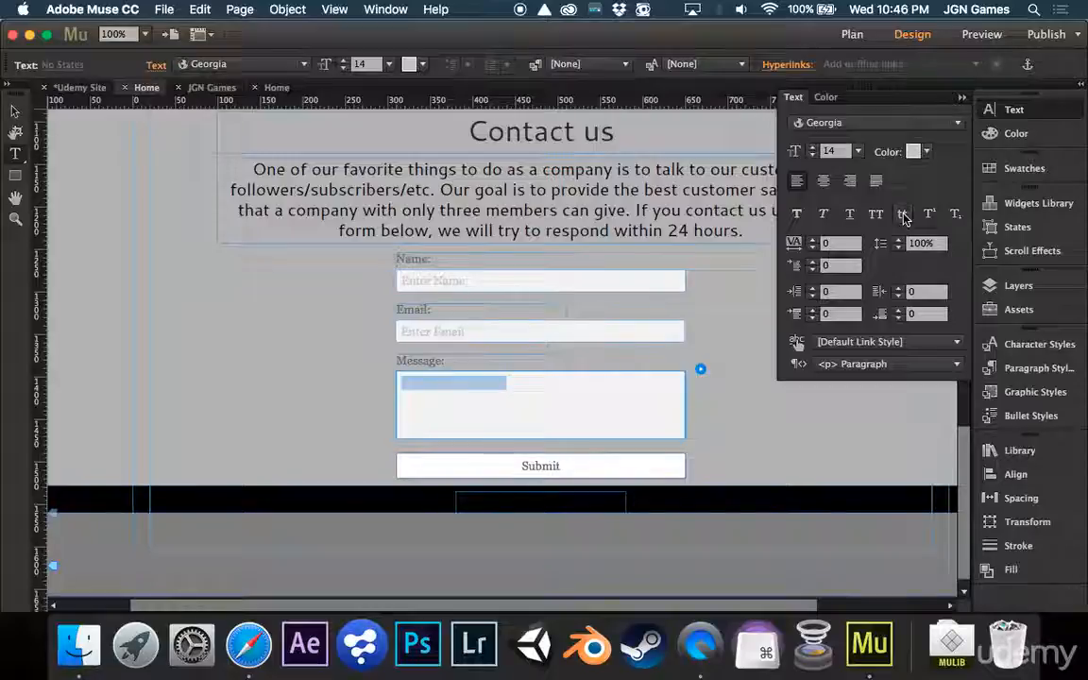
{"action": "left_click", "coordinate": [797, 218]}
{"action": "left_click", "coordinate": [797, 218]}
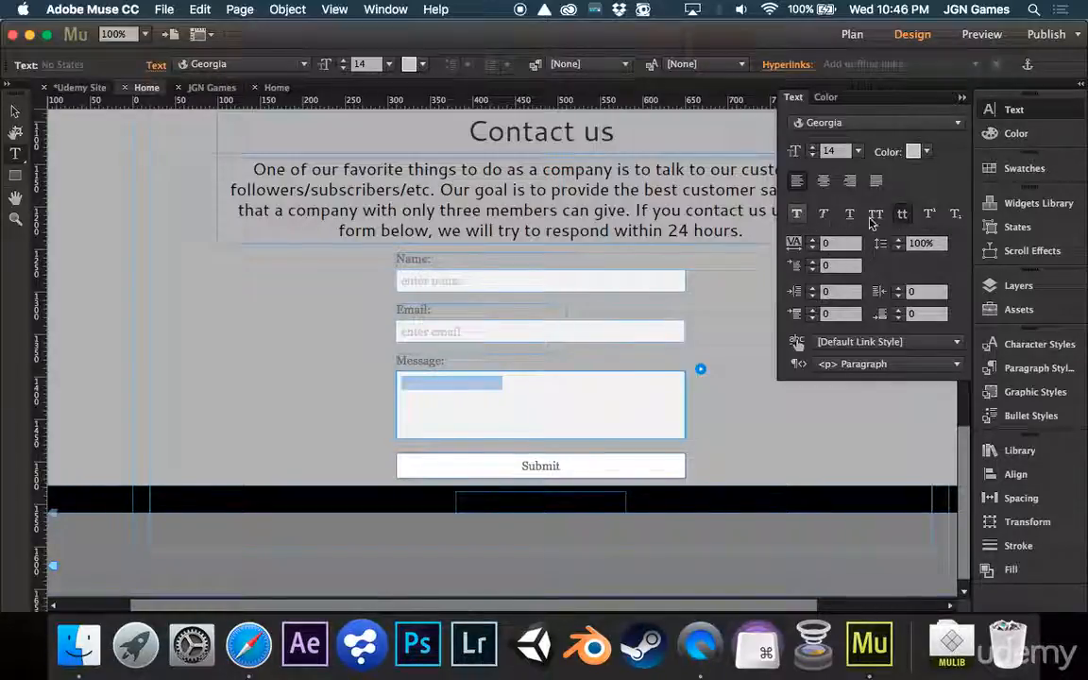
{"action": "left_click", "coordinate": [877, 216]}
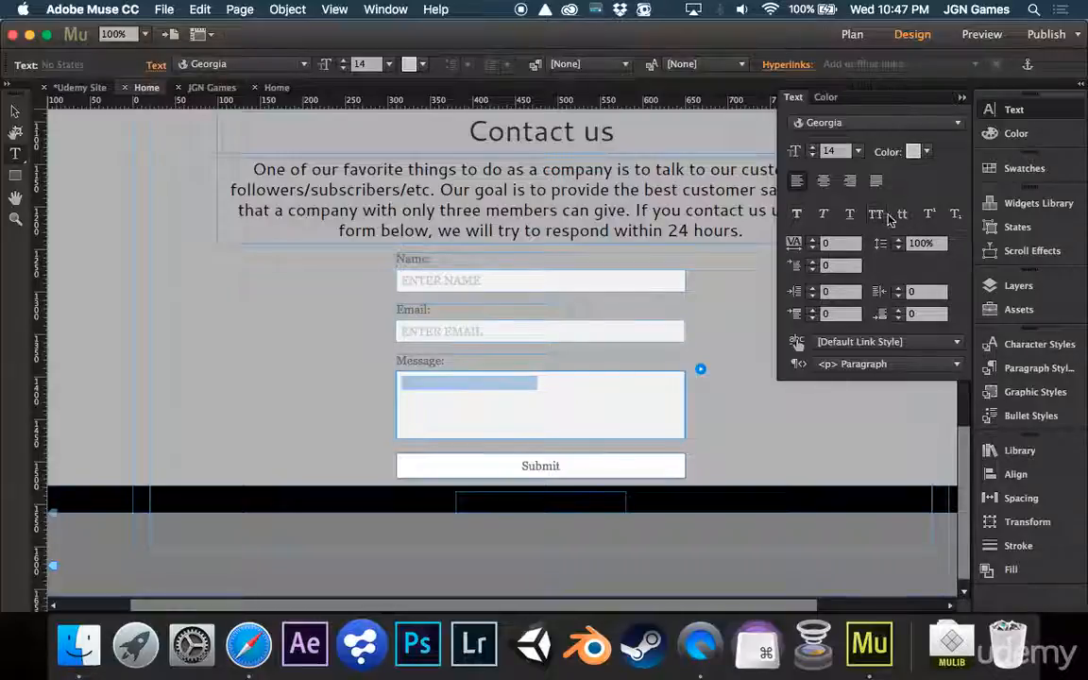
{"action": "left_click", "coordinate": [902, 217]}
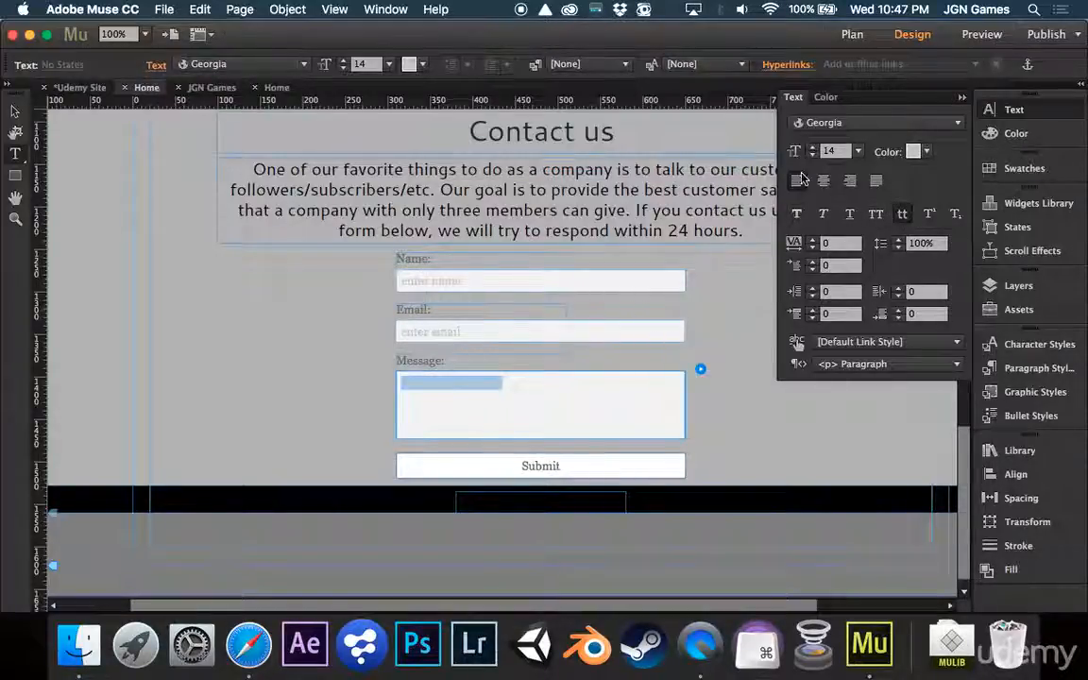
Change the font of the form's placeholder text to the web font Cantarell Regular.
{"action": "left_click", "coordinate": [839, 123]}
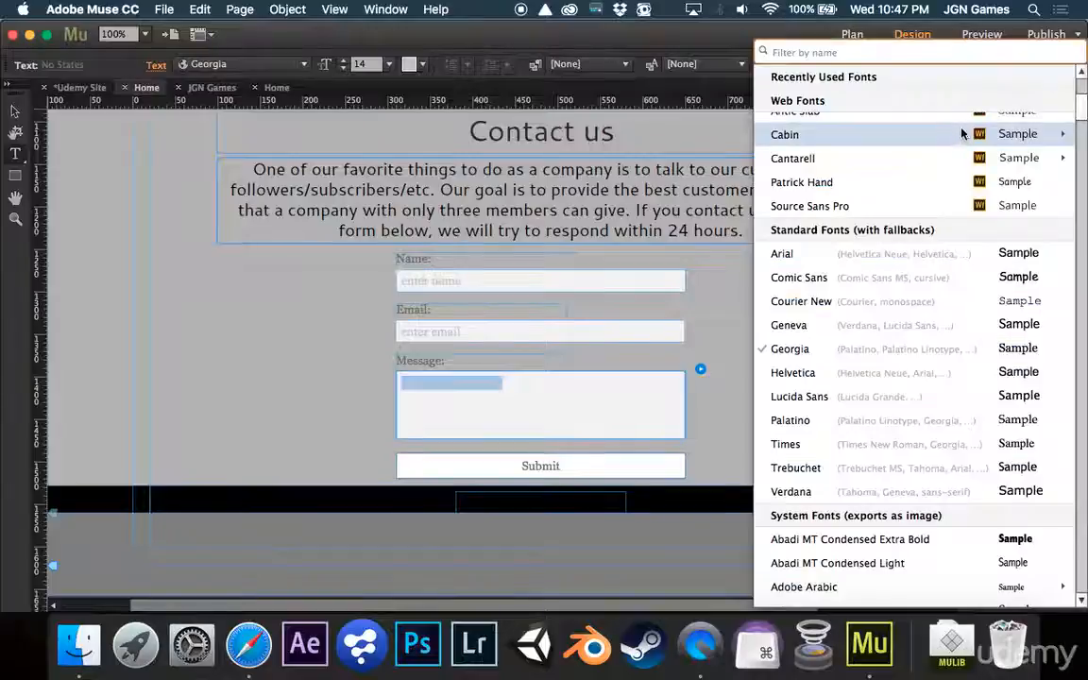
{"action": "scroll", "coordinate": [944, 141], "scroll_direction": "up", "scroll_amount": 3}
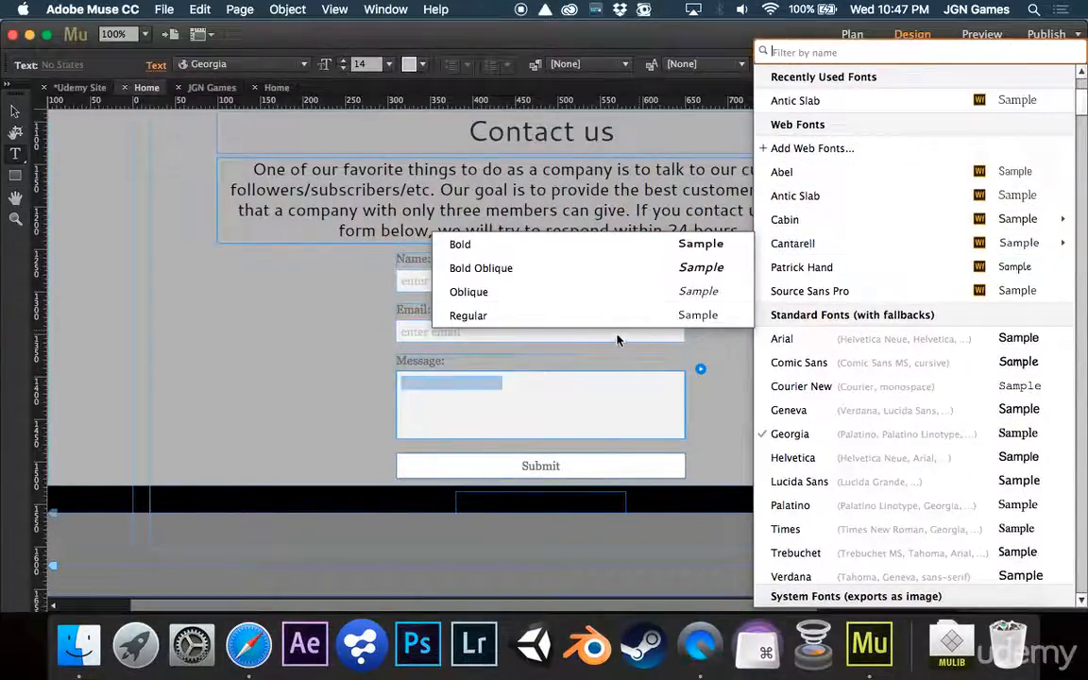
{"action": "mouse_move", "coordinate": [825, 244]}
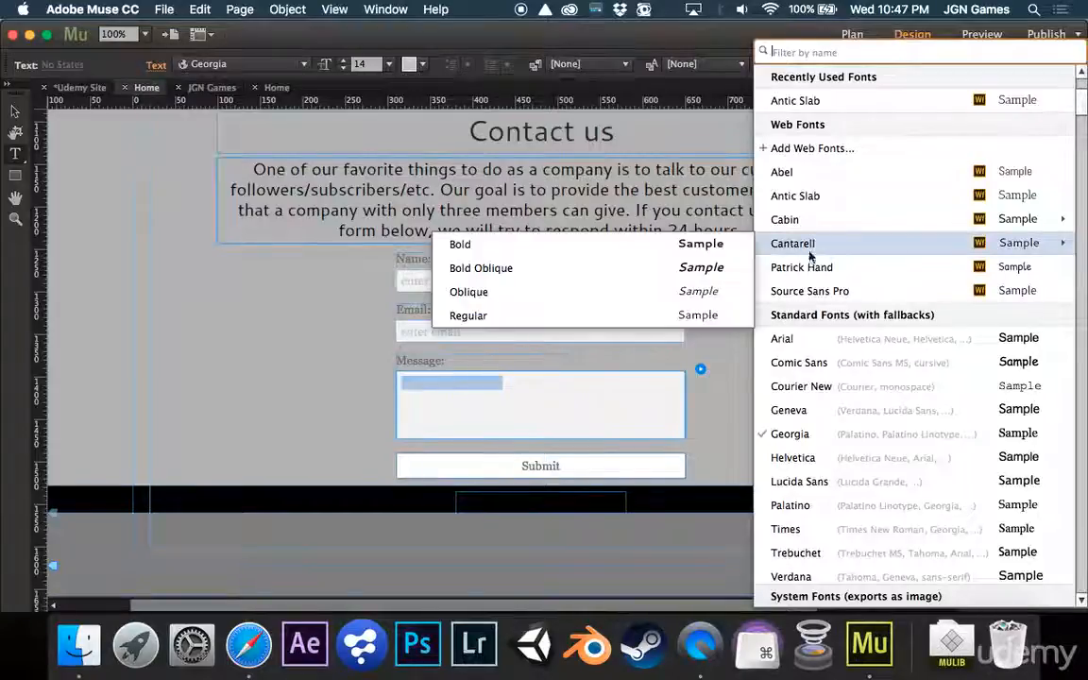
{"action": "left_click", "coordinate": [612, 320]}
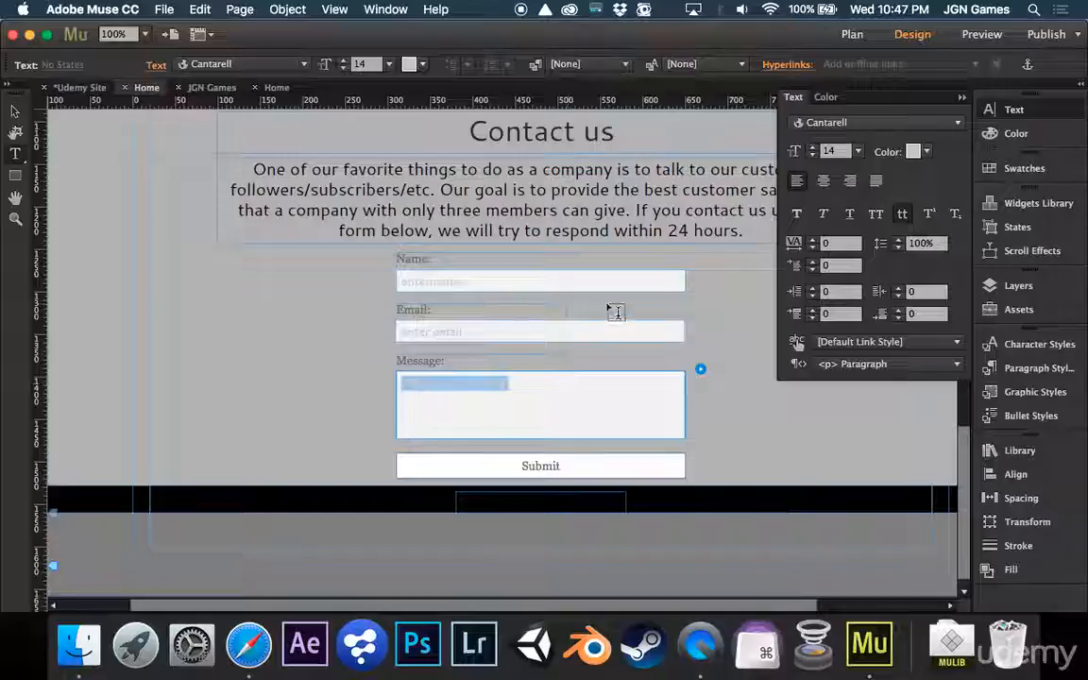
Set the form's field labels to all caps in the web font Source Sans Pro, using the Name label's text.
{"action": "left_click", "coordinate": [436, 258]}
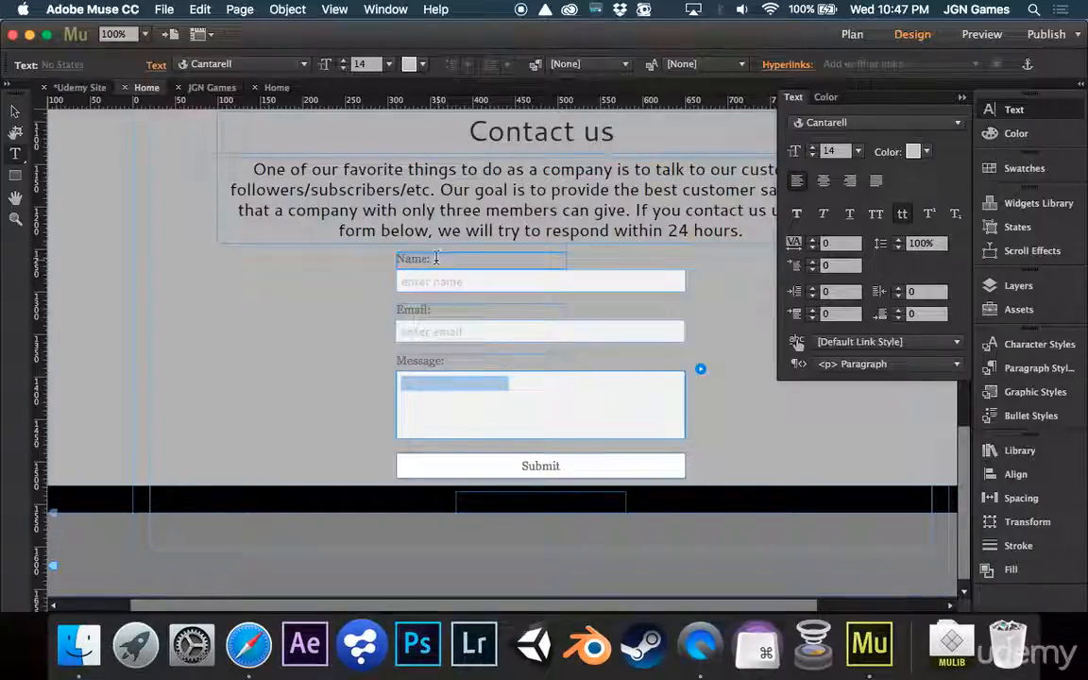
{"action": "left_click_drag", "start_coordinate": [395, 260], "coordinate": [431, 259]}
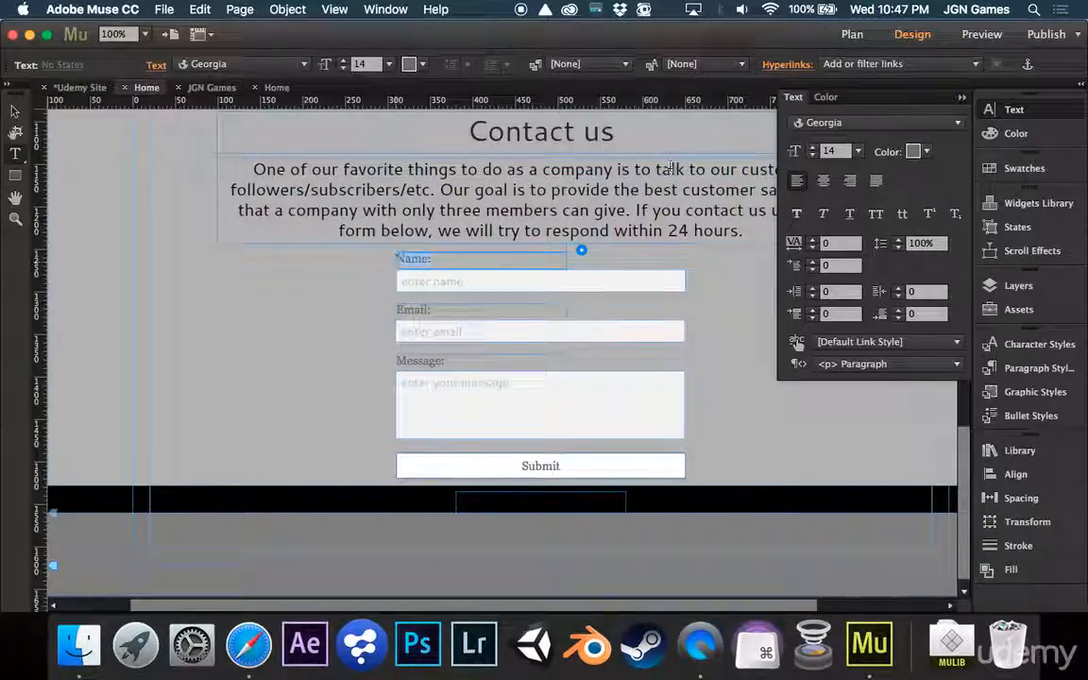
{"action": "left_click", "coordinate": [873, 217]}
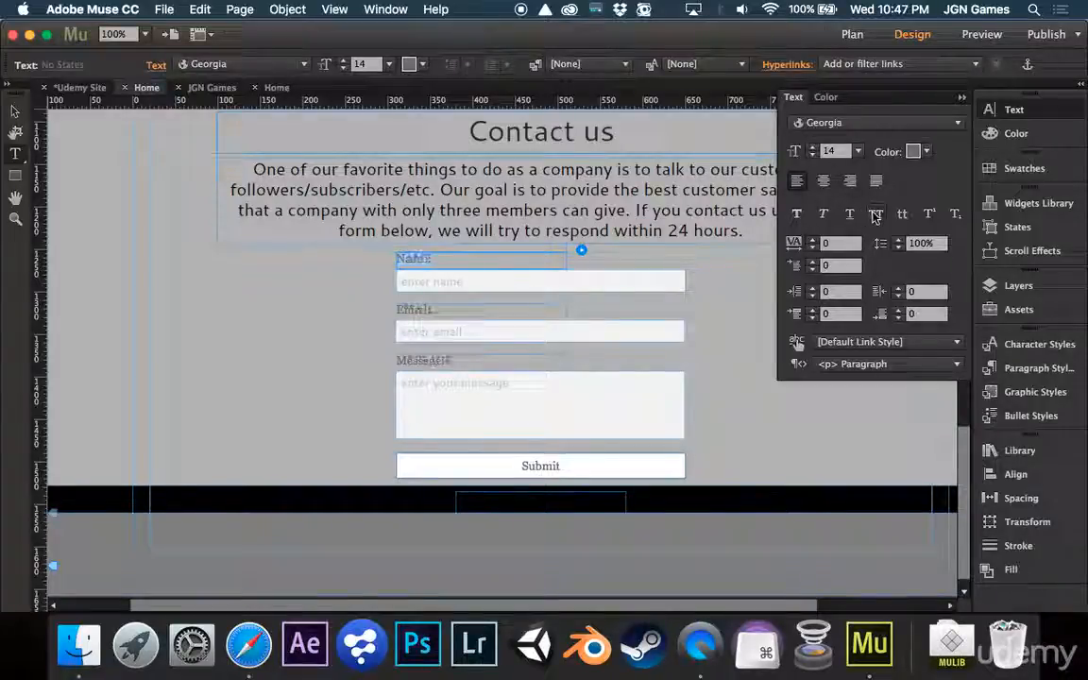
{"action": "left_click", "coordinate": [833, 123]}
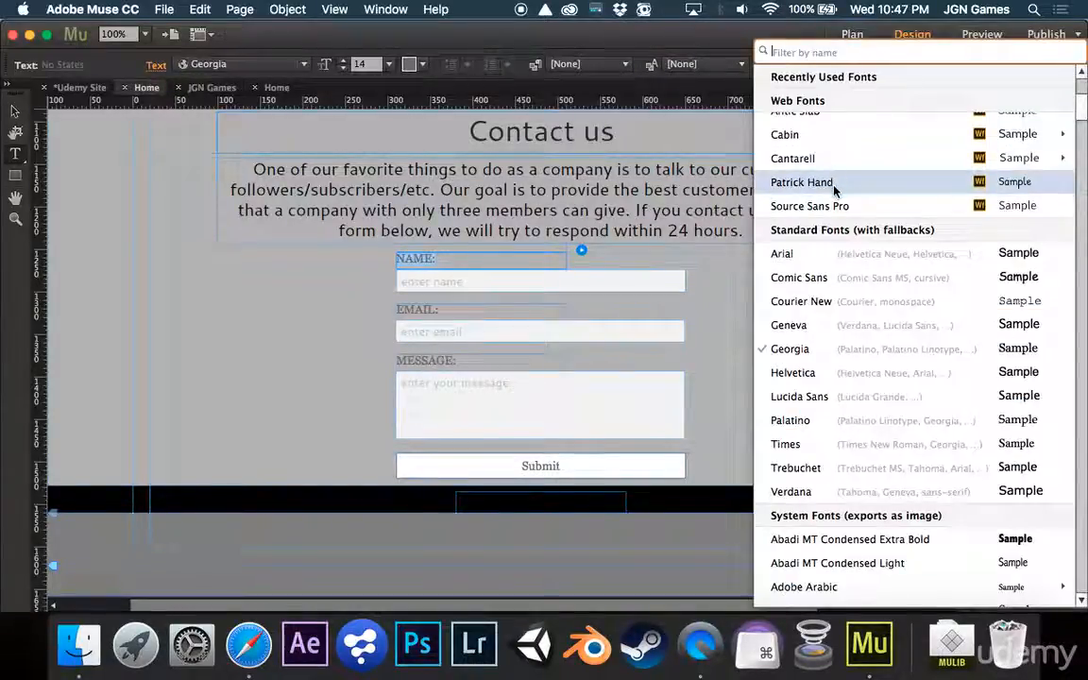
{"action": "left_click", "coordinate": [834, 207]}
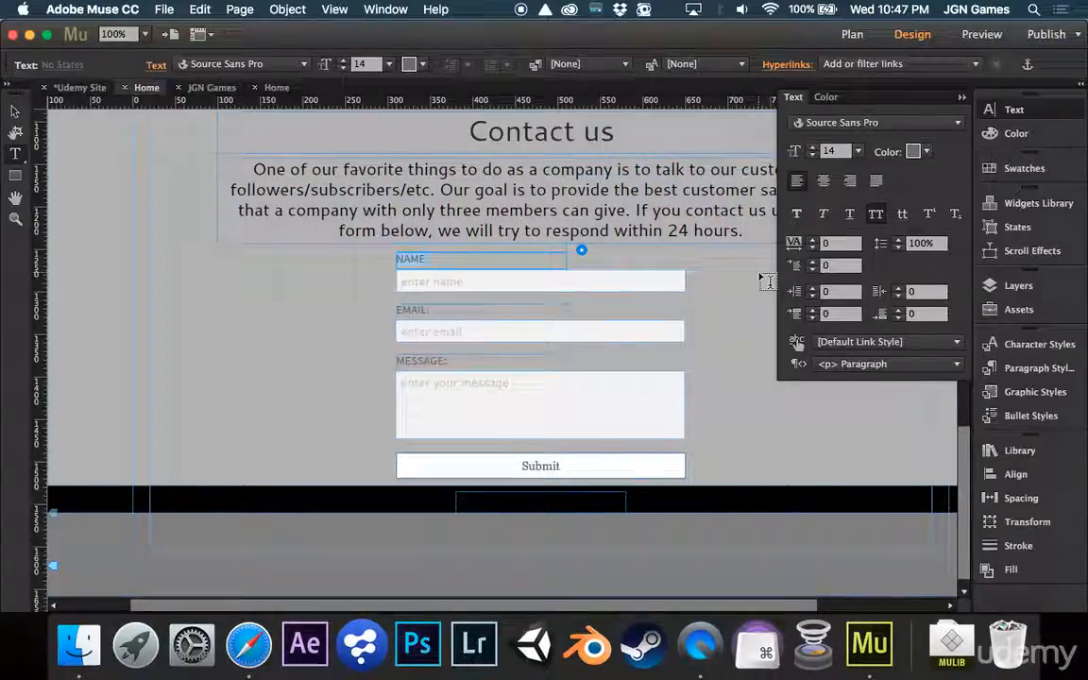
{"action": "left_click", "coordinate": [1014, 110]}
Set the Submit button's text to the web font Source Sans Pro in all caps.
{"action": "left_click", "coordinate": [625, 465]}
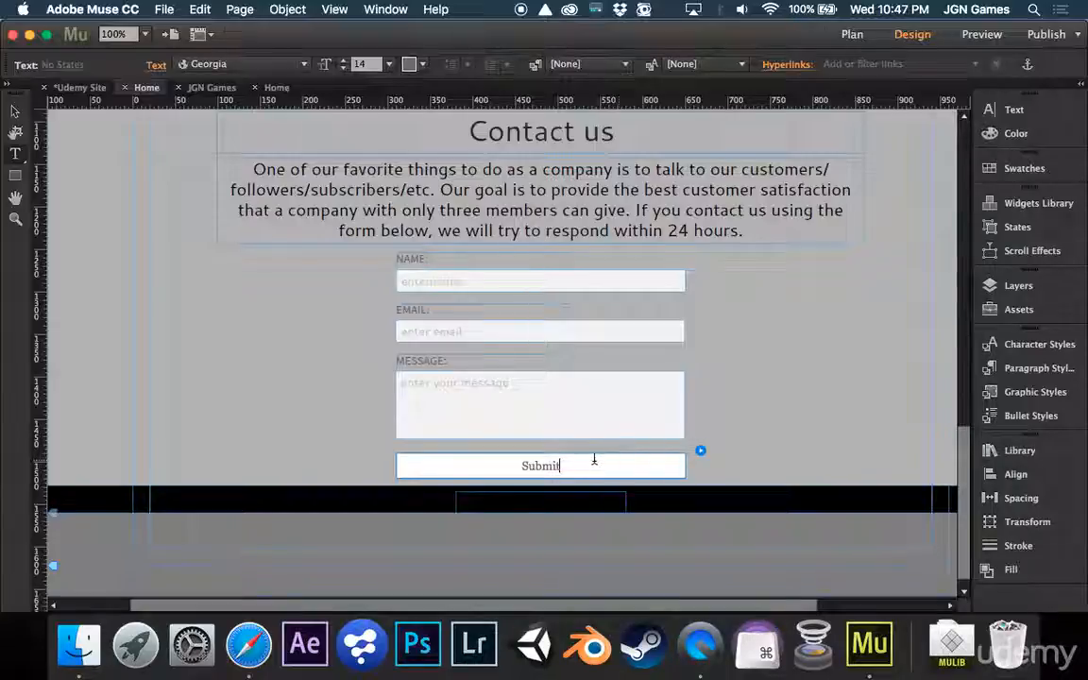
{"action": "left_click_drag", "start_coordinate": [603, 460], "coordinate": [510, 462]}
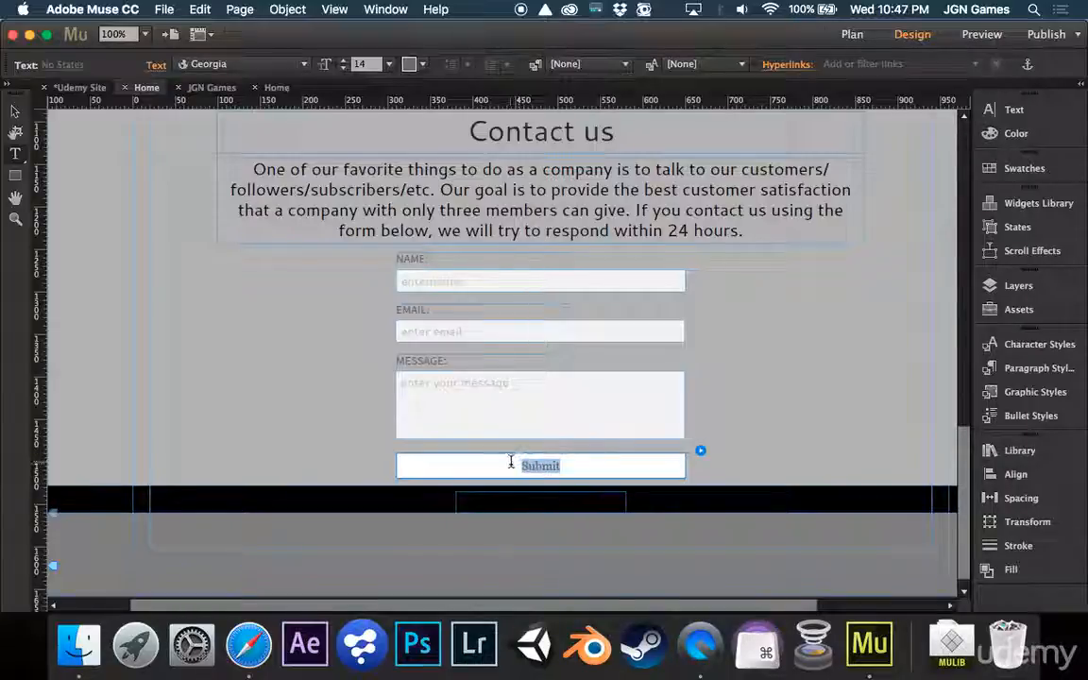
{"action": "left_click", "coordinate": [1008, 110]}
{"action": "left_click", "coordinate": [905, 130]}
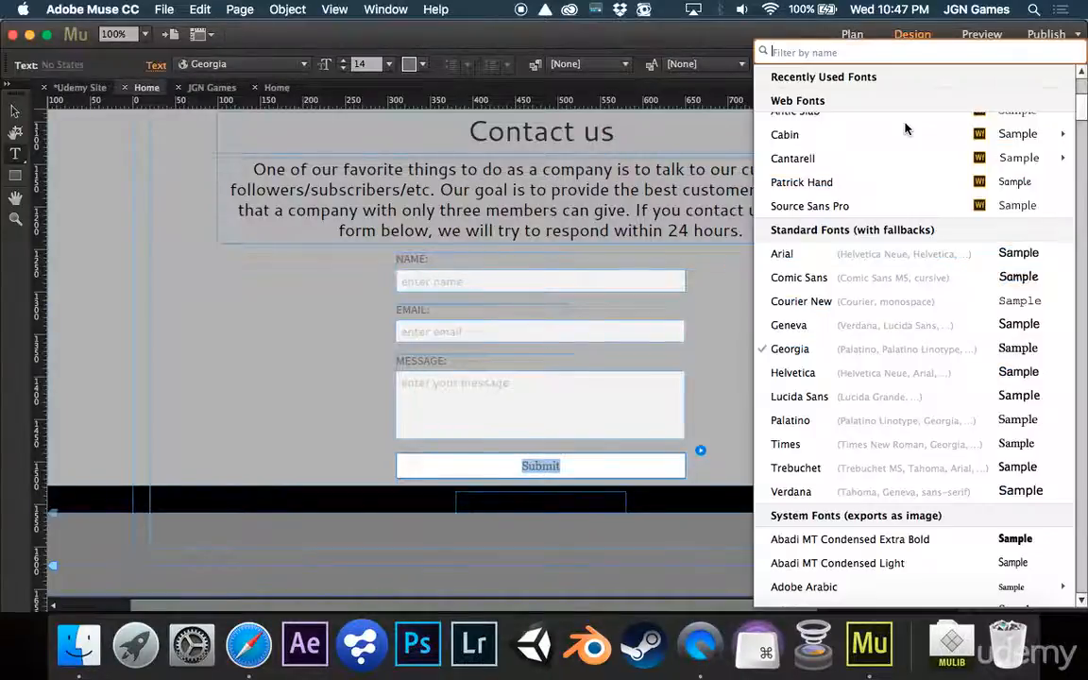
{"action": "left_click", "coordinate": [811, 208]}
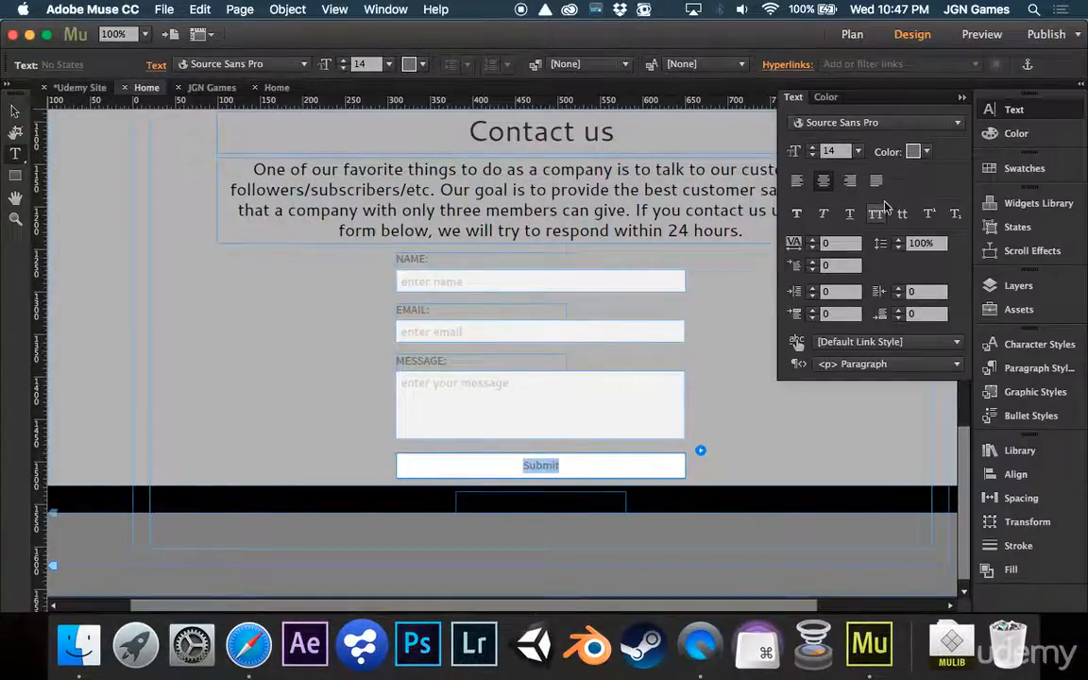
{"action": "left_click", "coordinate": [876, 213]}
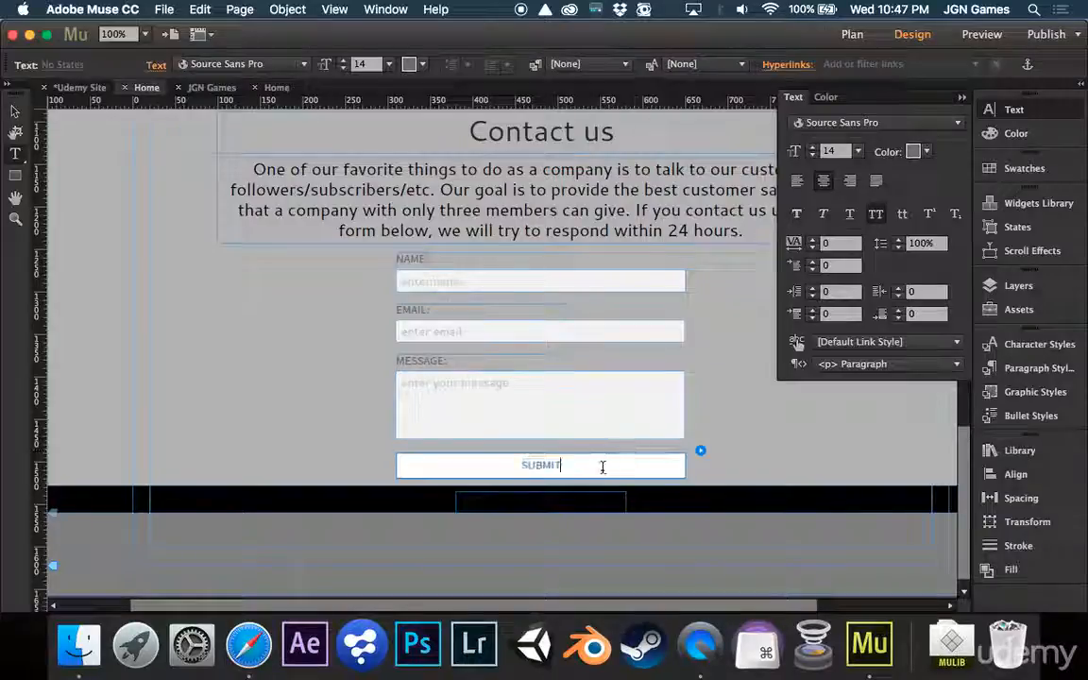
Increase the Submit button's text size to 22.
{"action": "left_click", "coordinate": [343, 59]}
{"action": "left_click", "coordinate": [344, 60]}
{"action": "left_click", "coordinate": [344, 59]}
{"action": "left_click", "coordinate": [346, 60]}
{"action": "left_click", "coordinate": [345, 60]}
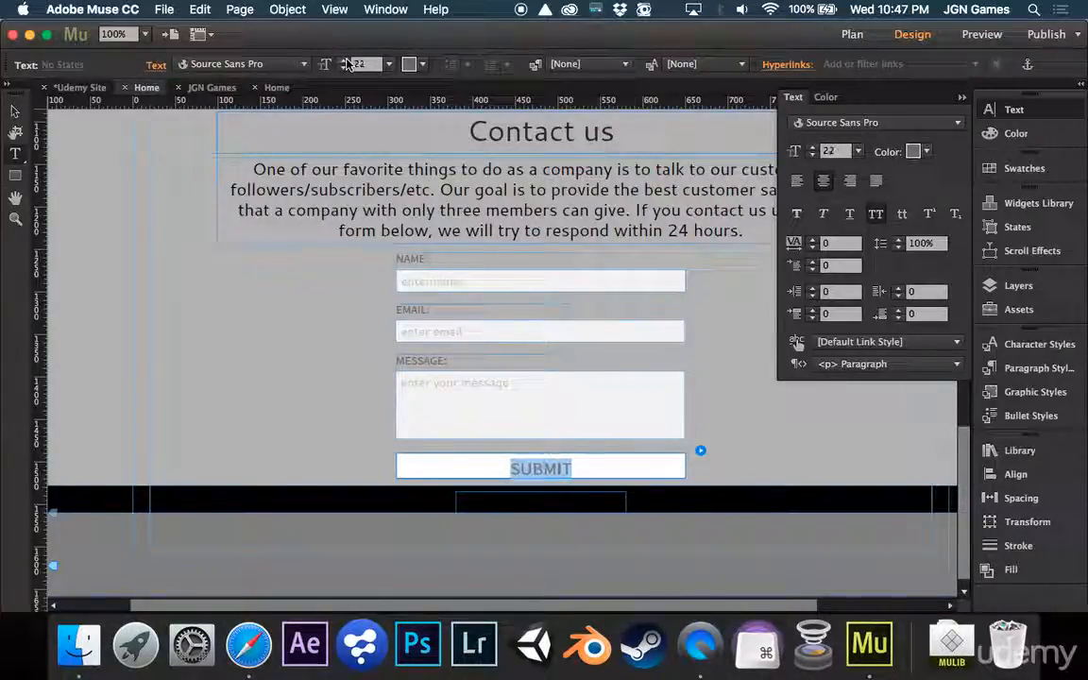
{"action": "left_click", "coordinate": [1035, 115]}
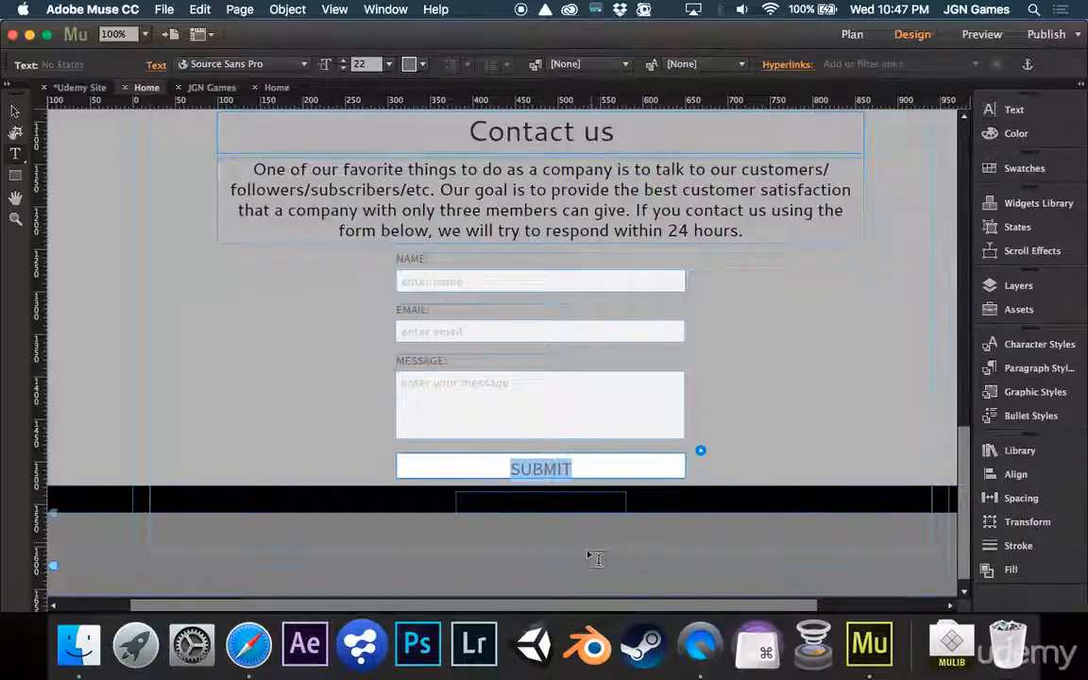
Retype the overwritten button text as SUBMIT and leave text editing.
{"action": "type", "text": "V"}
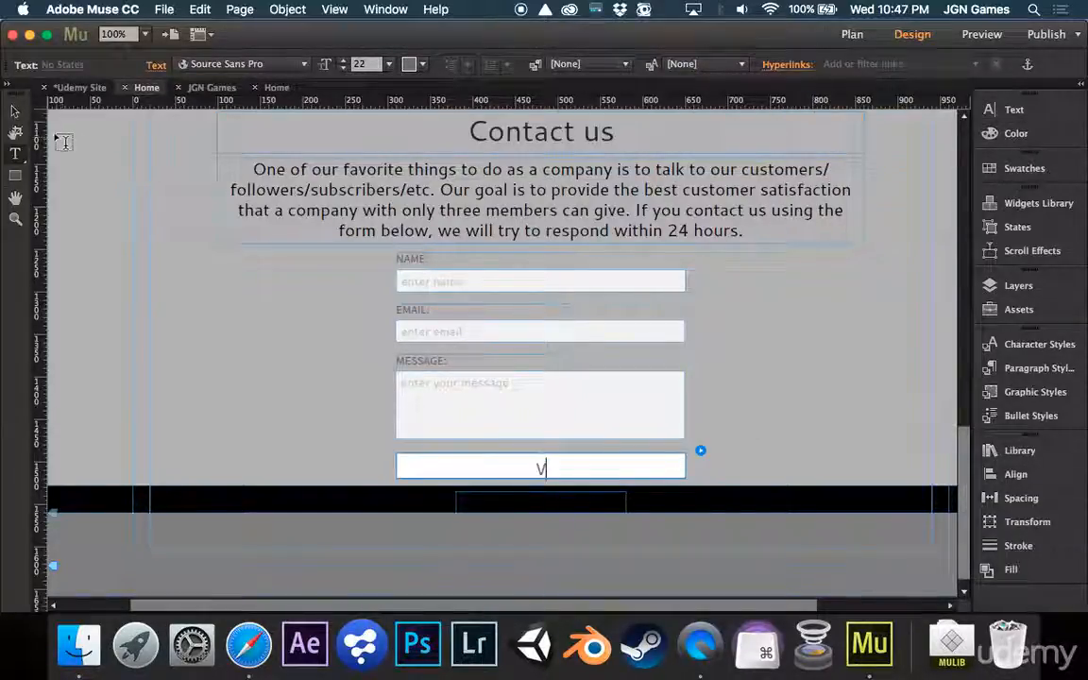
{"action": "type", "text": "UBMIT"}
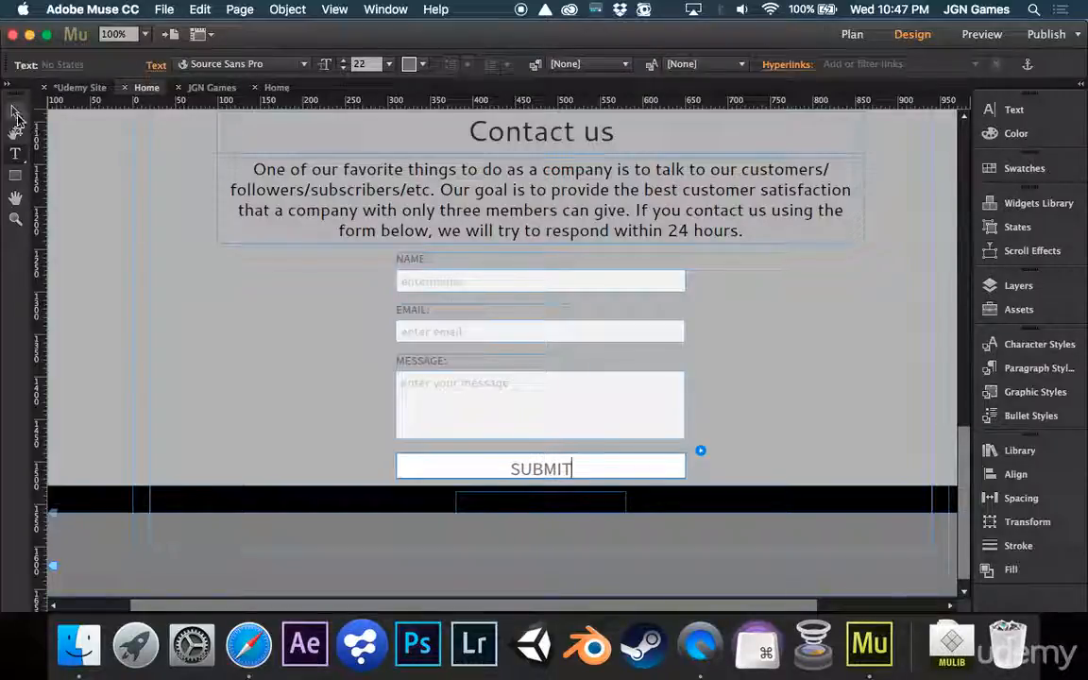
{"action": "left_click", "coordinate": [15, 113]}
Move the Submit button up to Y 1488 and increase its height to 36 px so the text fits.
{"action": "left_click_drag", "start_coordinate": [603, 475], "coordinate": [600, 474]}
{"action": "left_click", "coordinate": [734, 378]}
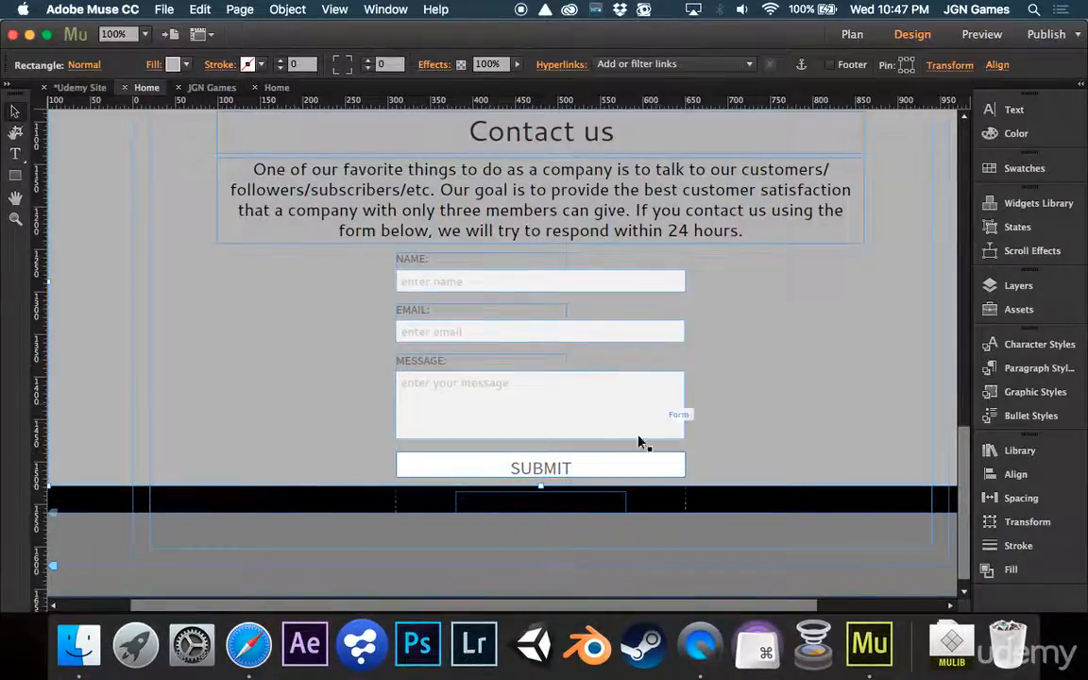
{"action": "left_click", "coordinate": [547, 469]}
{"action": "left_click", "coordinate": [545, 474]}
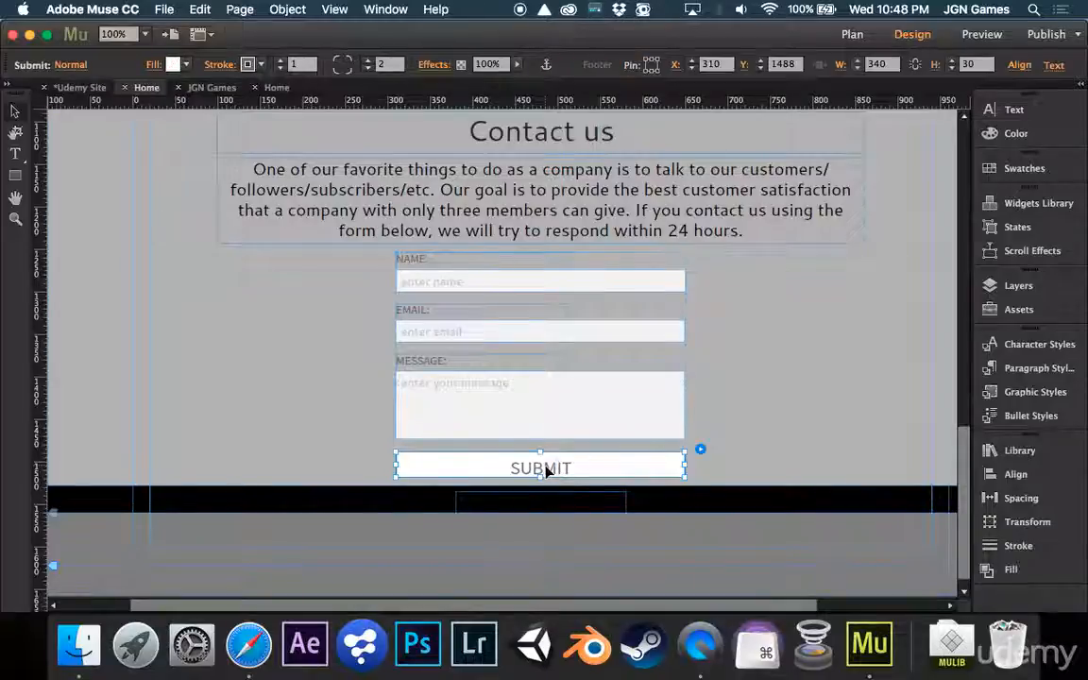
{"action": "double_click", "coordinate": [569, 470]}
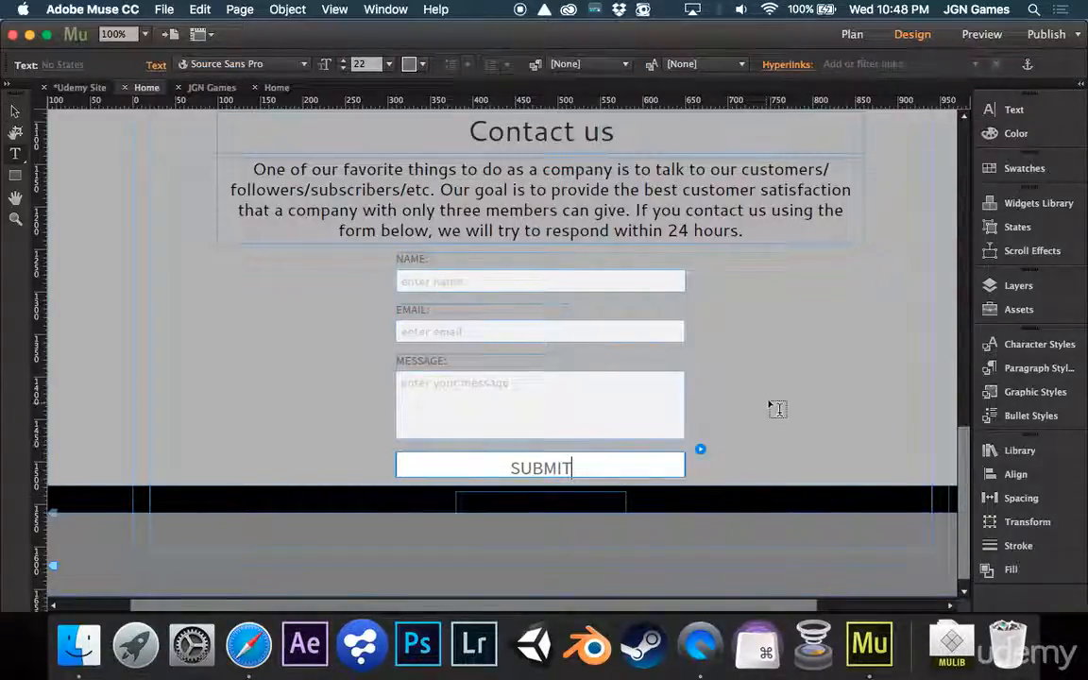
{"action": "left_click", "coordinate": [16, 111]}
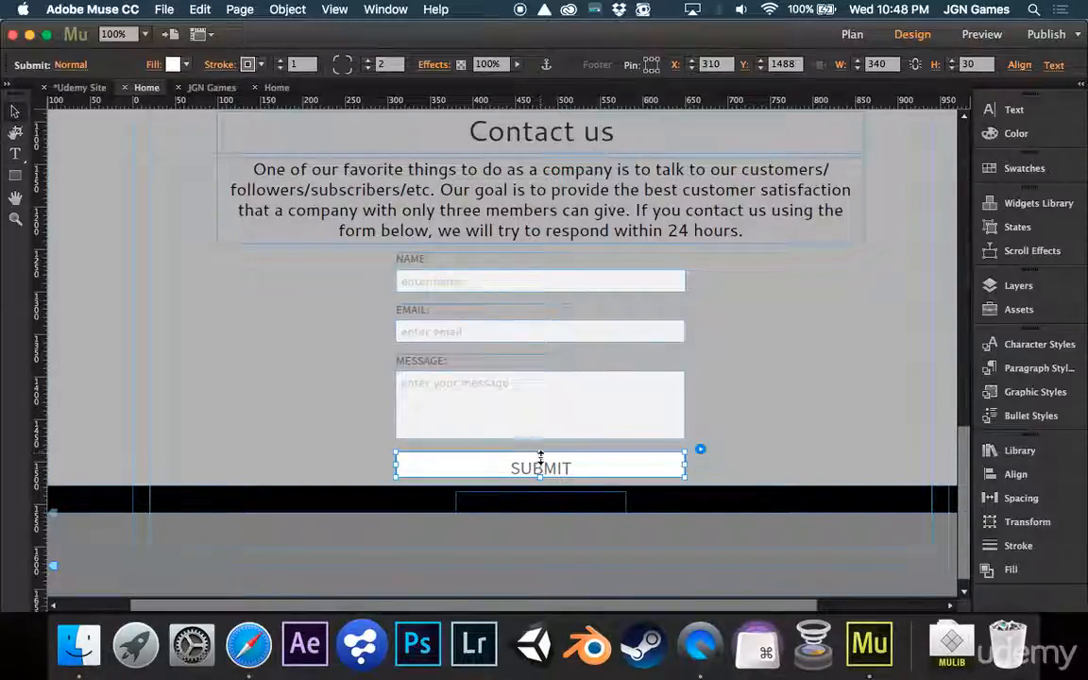
{"action": "left_click_drag", "start_coordinate": [540, 478], "coordinate": [542, 480]}
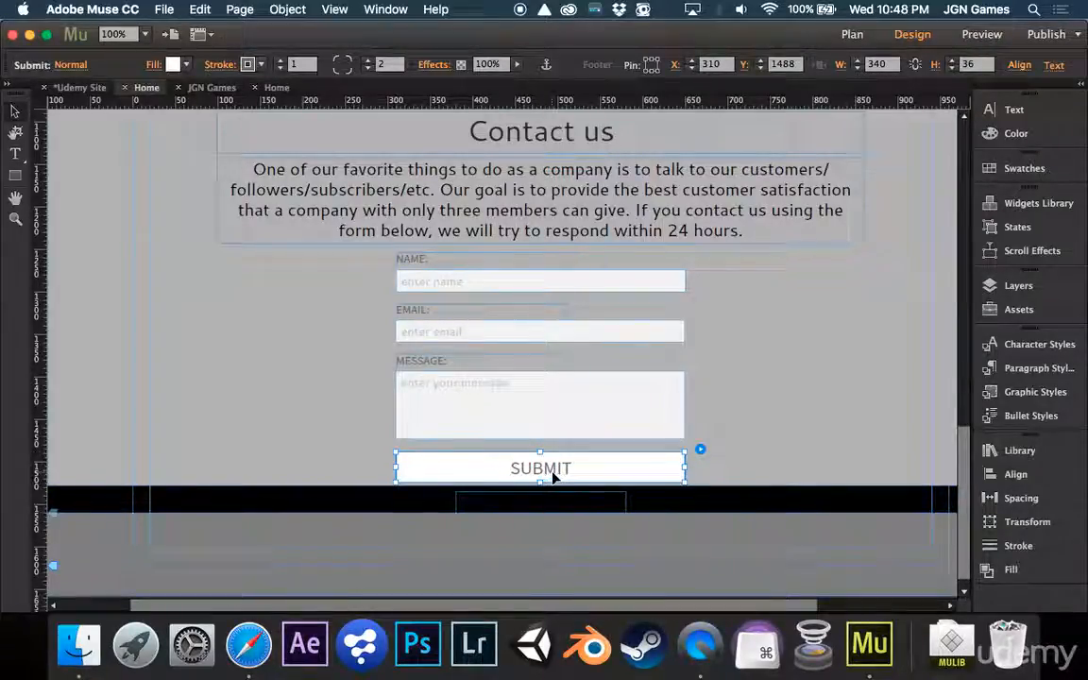
Move the grey background rectangle of the Contact us section down about 25 px, and check its upper and lower edges.
{"action": "left_click", "coordinate": [771, 445]}
{"action": "scroll", "coordinate": [771, 446], "scroll_direction": "up", "scroll_amount": 4}
{"action": "scroll", "coordinate": [770, 448], "scroll_direction": "down", "scroll_amount": 3}
{"action": "scroll", "coordinate": [770, 448], "scroll_direction": "up", "scroll_amount": 1}
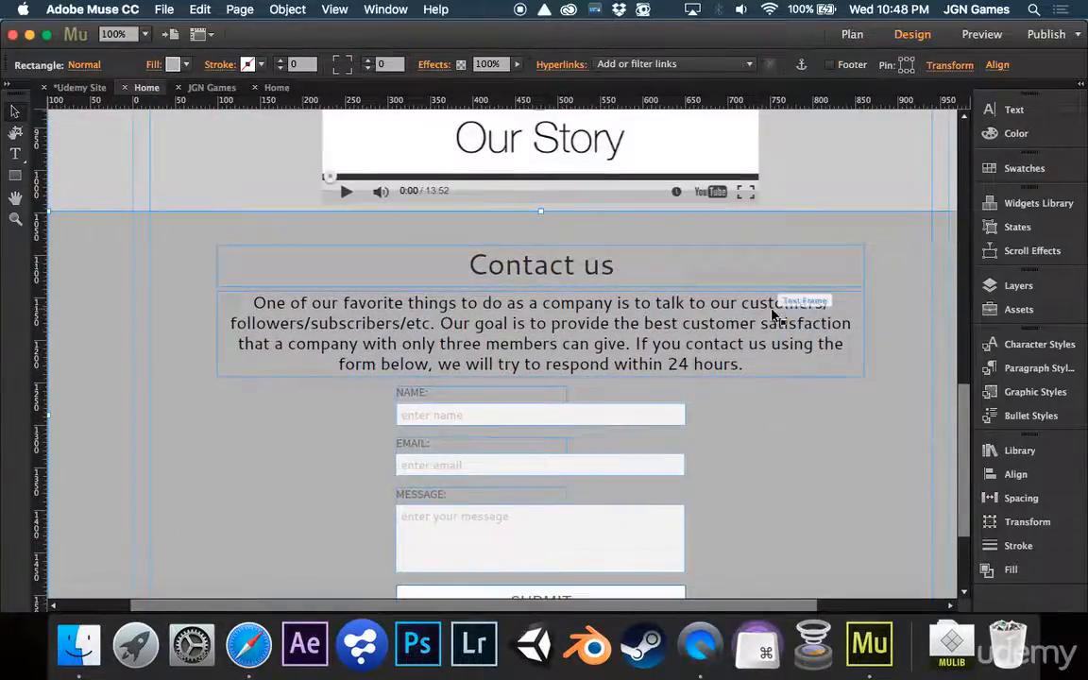
{"action": "mouse_move", "coordinate": [782, 255]}
{"action": "left_mouse_down"}
{"action": "mouse_move", "coordinate": [787, 285]}
{"action": "mouse_move", "coordinate": [777, 264]}
{"action": "left_mouse_up"}
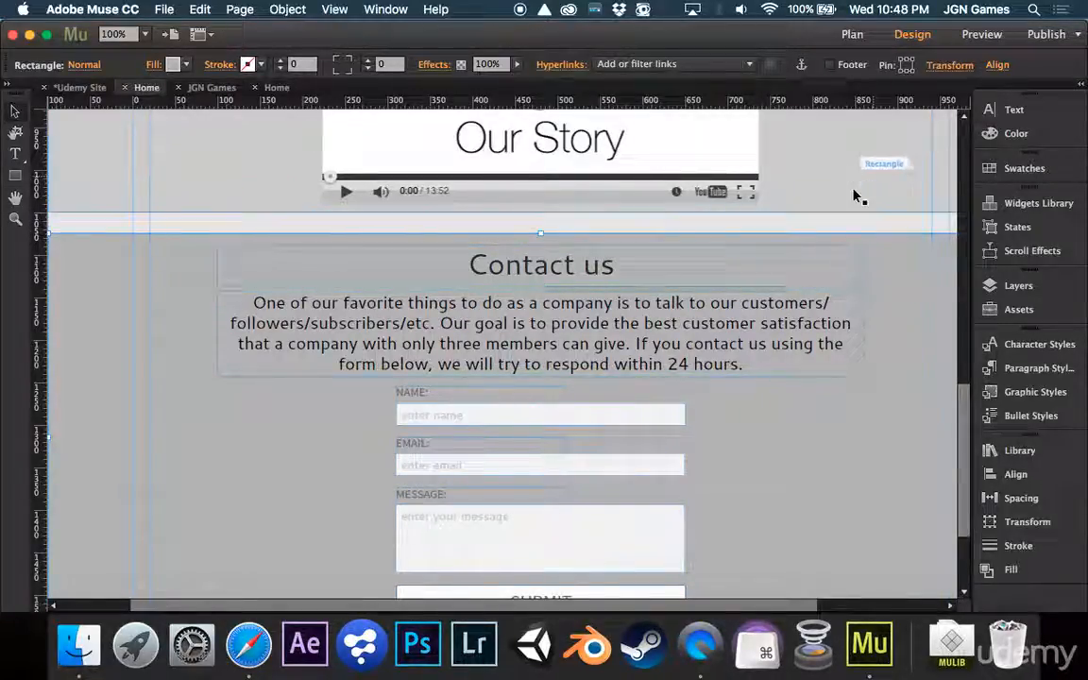
{"action": "scroll", "coordinate": [803, 306], "scroll_direction": "down", "scroll_amount": 3}
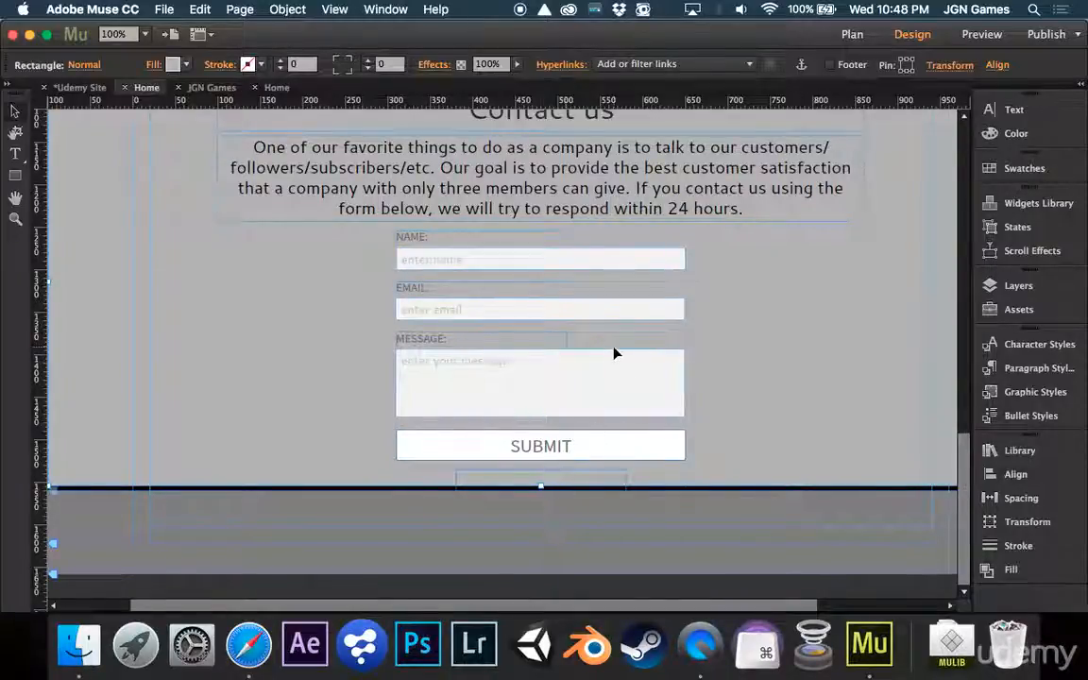
{"action": "scroll", "coordinate": [614, 354], "scroll_direction": "up", "scroll_amount": 4}
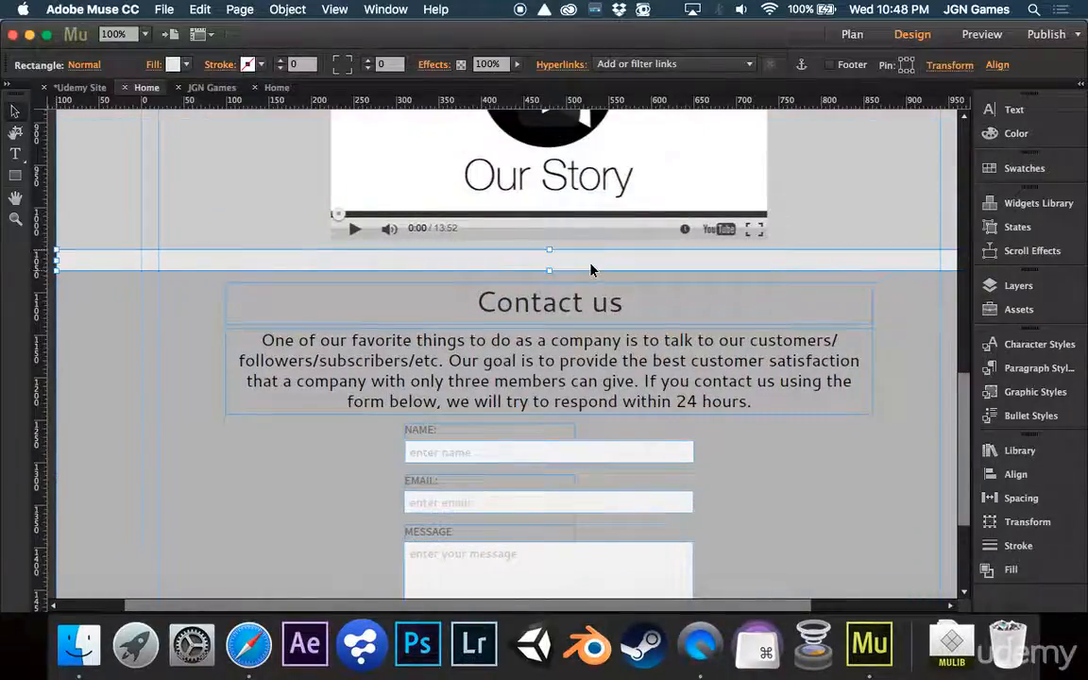
Paste a copy of the thin light divider strip and place it directly along the lower edge of the grey Contact us background.
{"action": "scroll", "coordinate": [590, 270], "scroll_direction": "down", "scroll_amount": 4}
{"action": "key", "text": "super+v"}
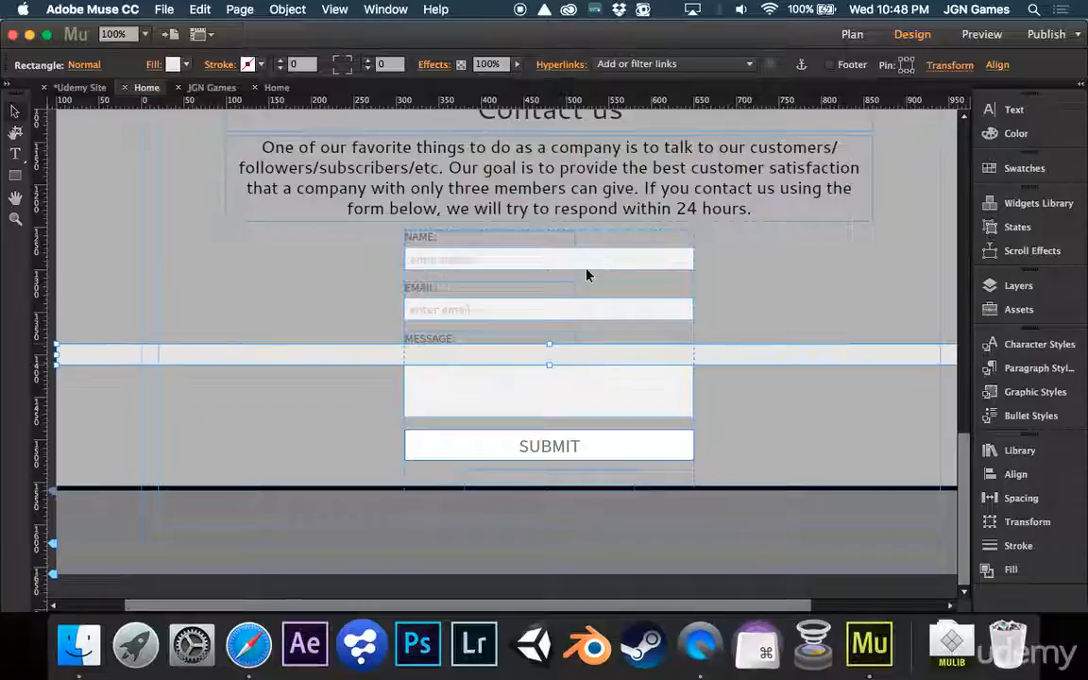
{"action": "left_click_drag", "start_coordinate": [601, 362], "coordinate": [597, 505]}
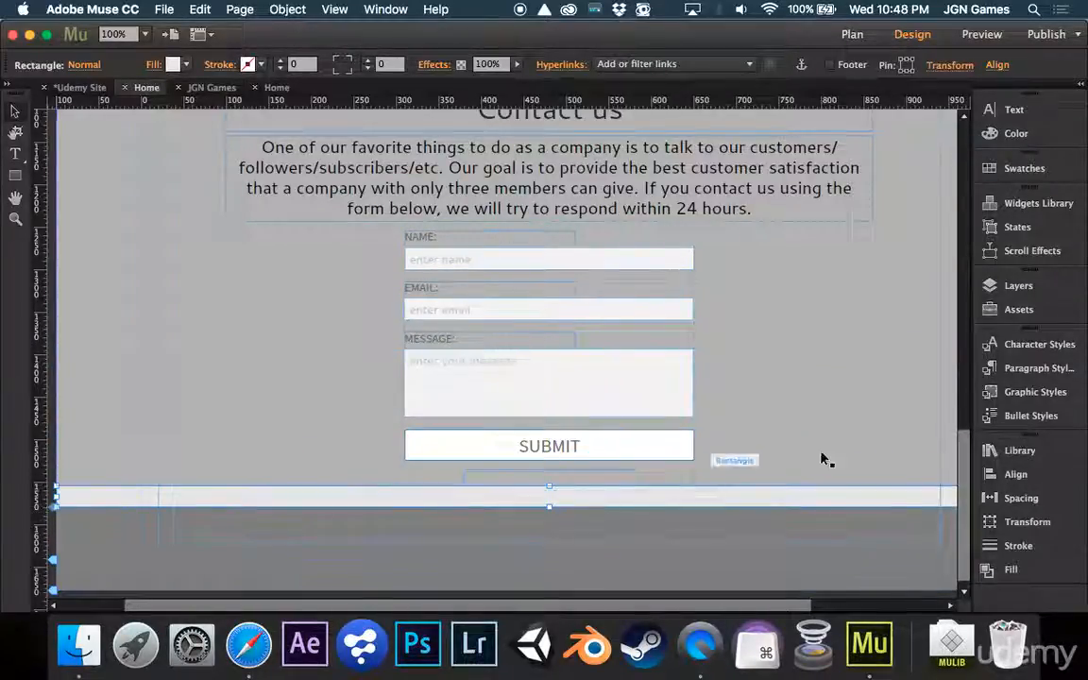
Check the contact form's lower edge against the divider strip, and review the Home page from the header to the Contact us section.
{"action": "left_click", "coordinate": [590, 479]}
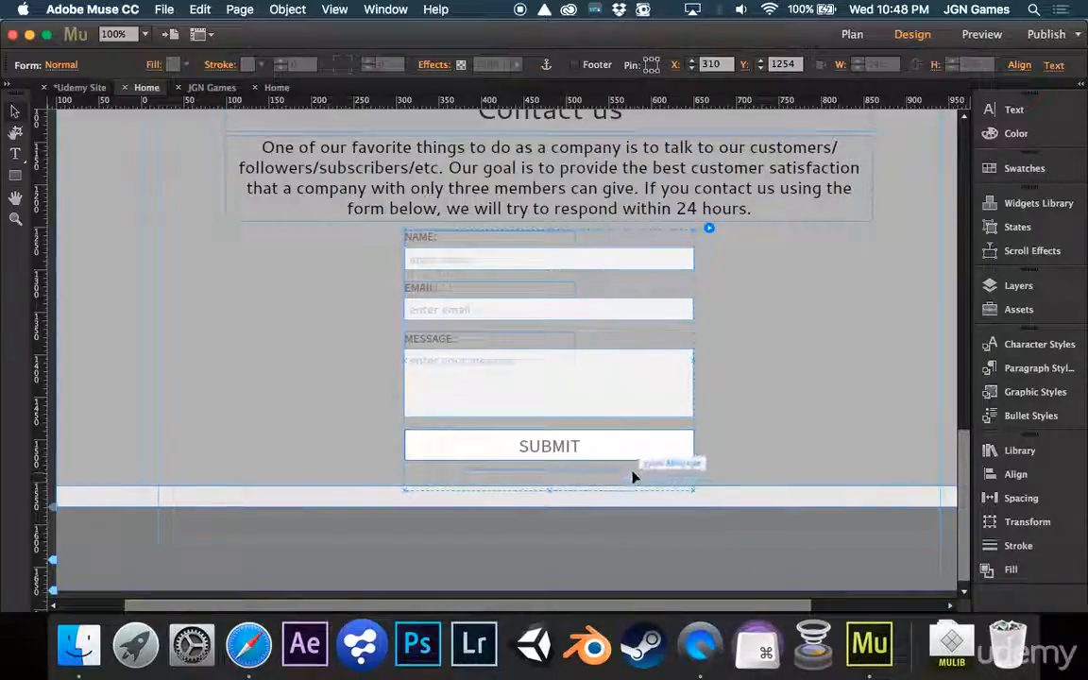
{"action": "left_click", "coordinate": [627, 478]}
{"action": "left_click", "coordinate": [792, 451]}
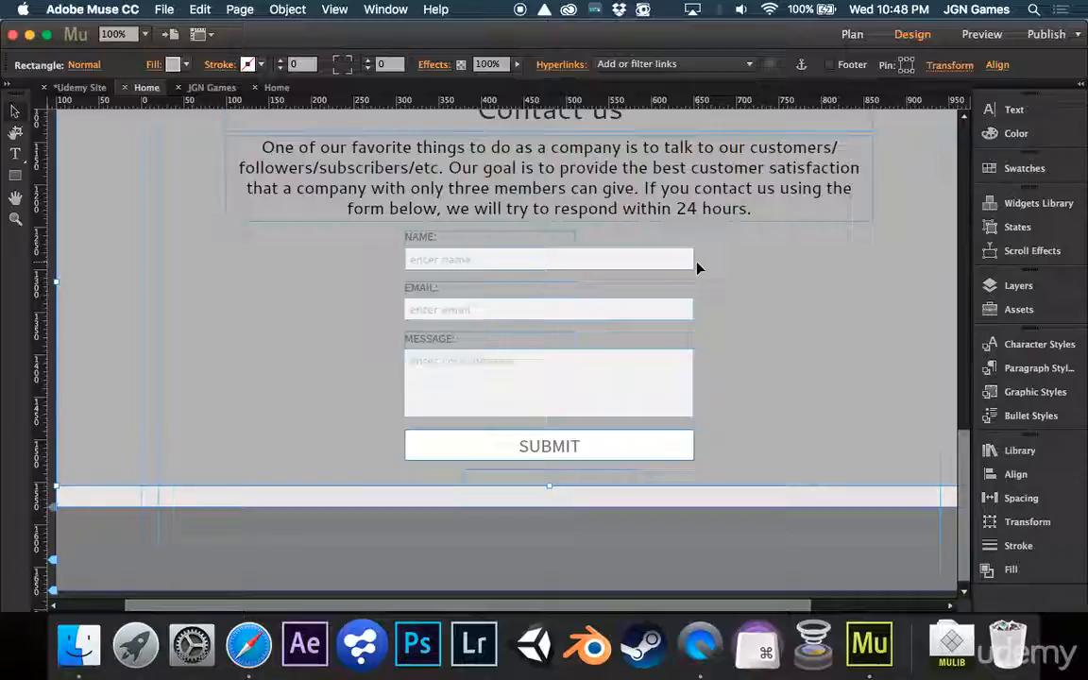
{"action": "scroll", "coordinate": [697, 266], "scroll_direction": "up", "scroll_amount": 5}
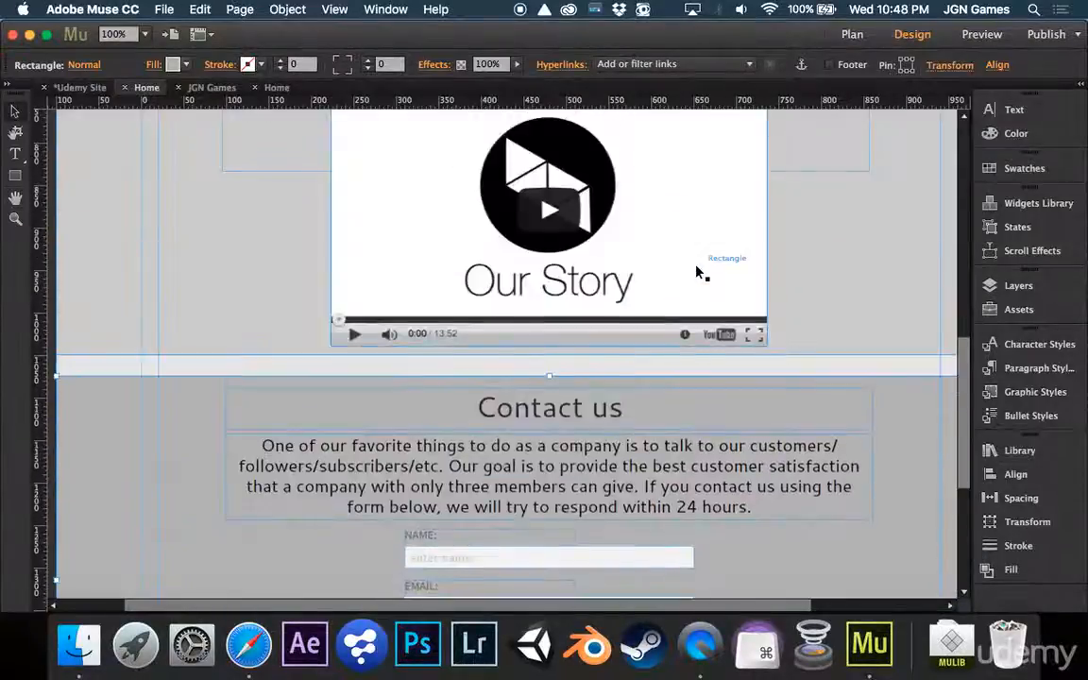
{"action": "scroll", "coordinate": [697, 272], "scroll_direction": "up", "scroll_amount": 10}
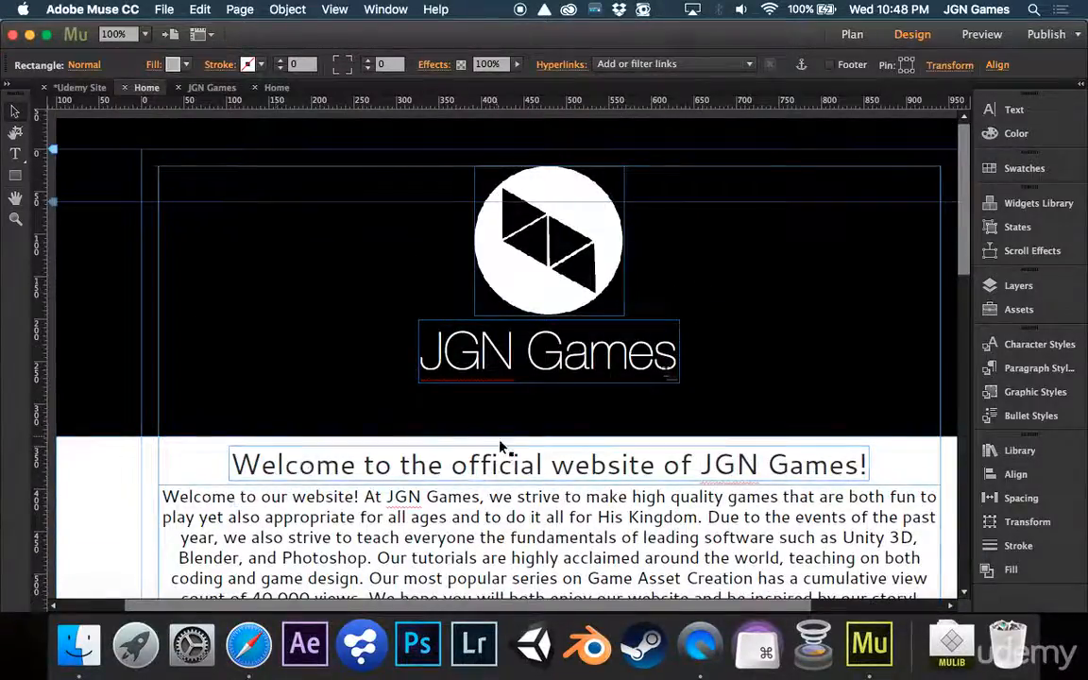
{"action": "scroll", "coordinate": [377, 440], "scroll_direction": "down", "scroll_amount": 10}
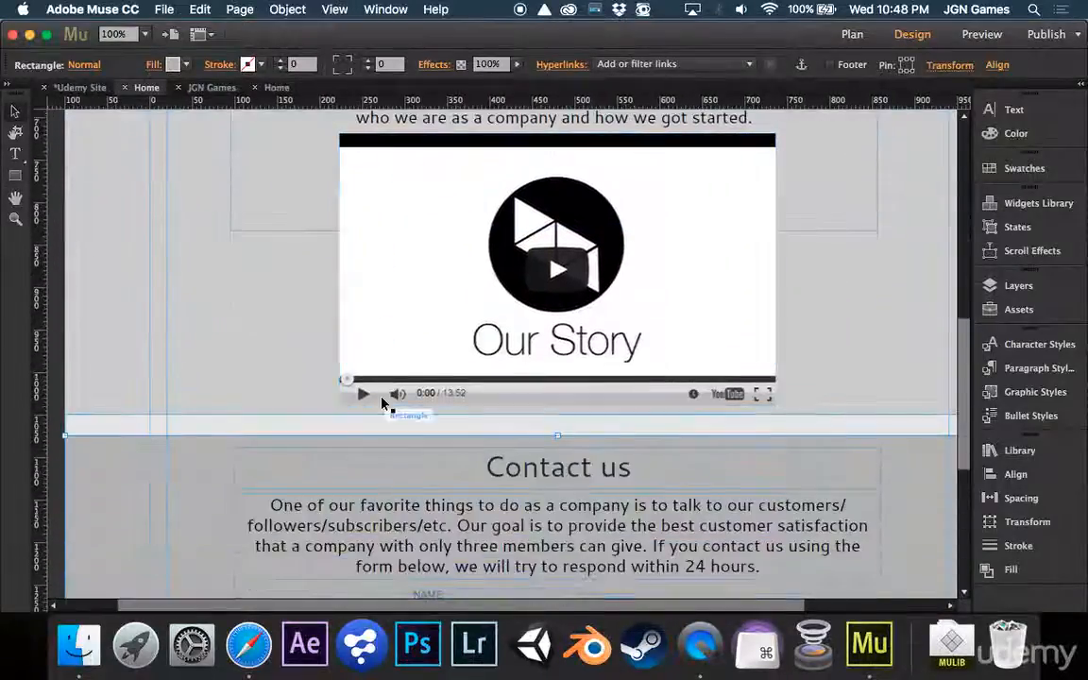
{"action": "scroll", "coordinate": [381, 403], "scroll_direction": "down", "scroll_amount": 5}
{"action": "scroll", "coordinate": [382, 403], "scroll_direction": "up", "scroll_amount": 10}
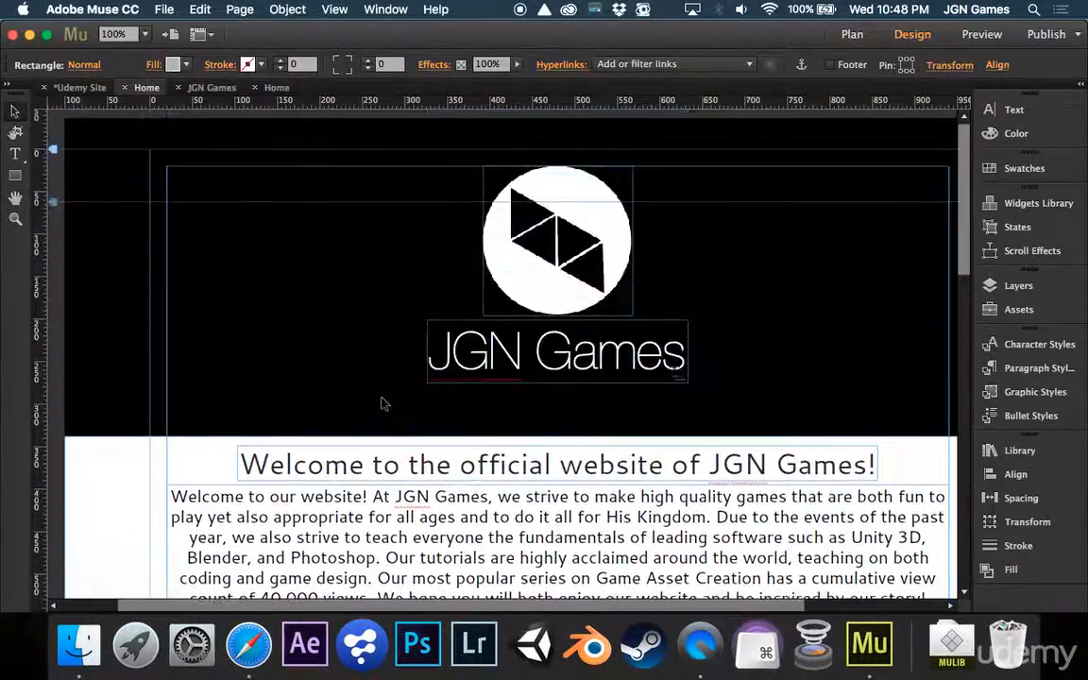